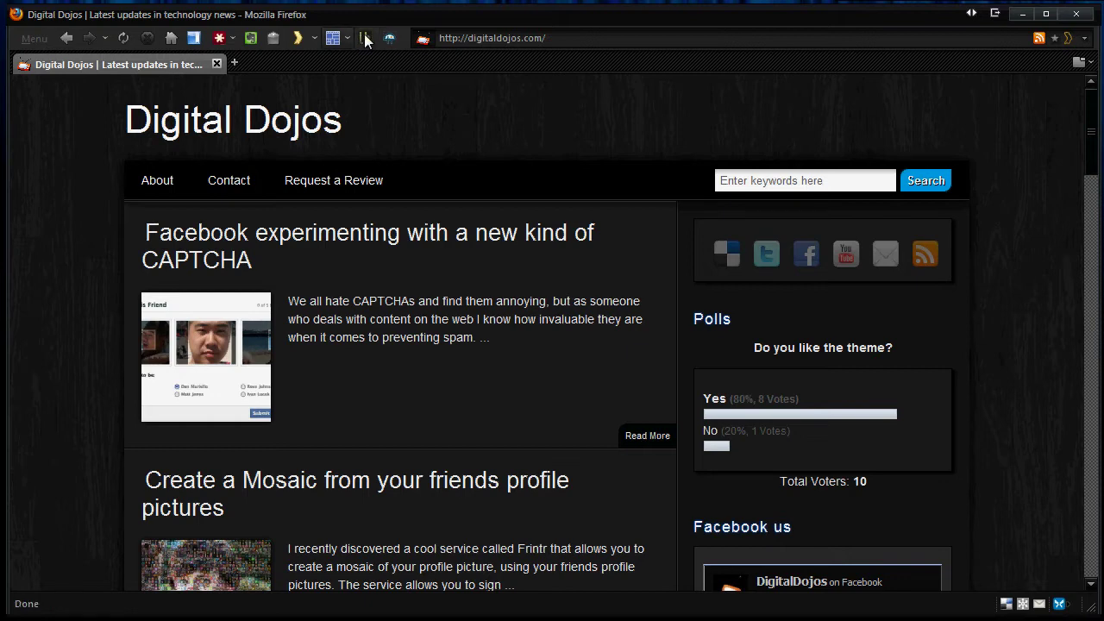
Inspect the toolbar, twit.tv bookmark and bookmark-folder context menus, ending on the toolbar list
right_click(410, 42)
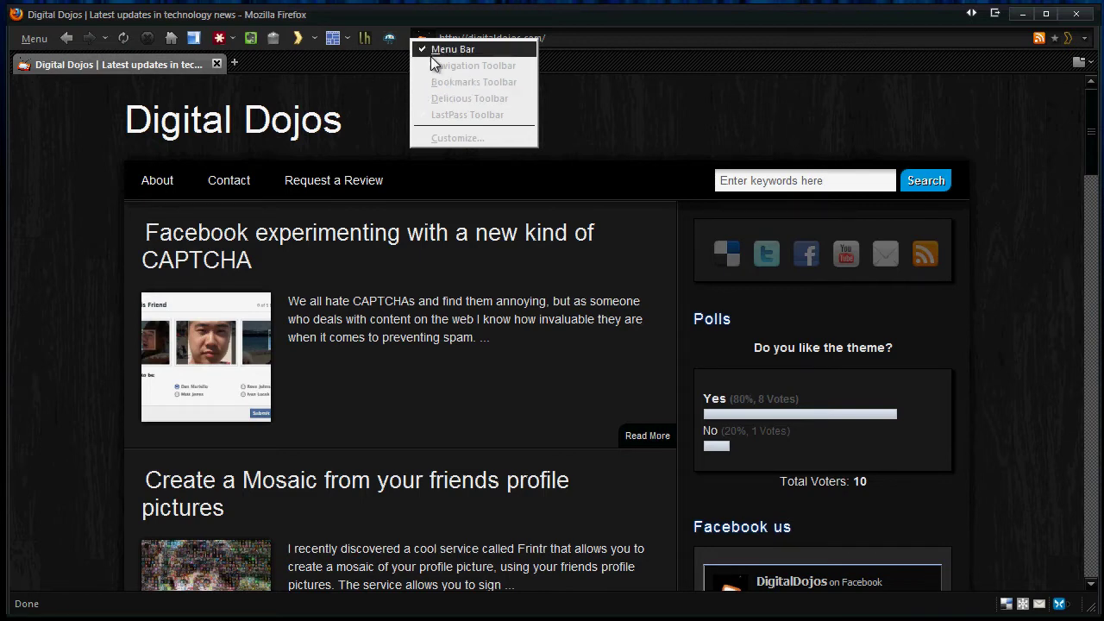
click(402, 39)
right_click(401, 38)
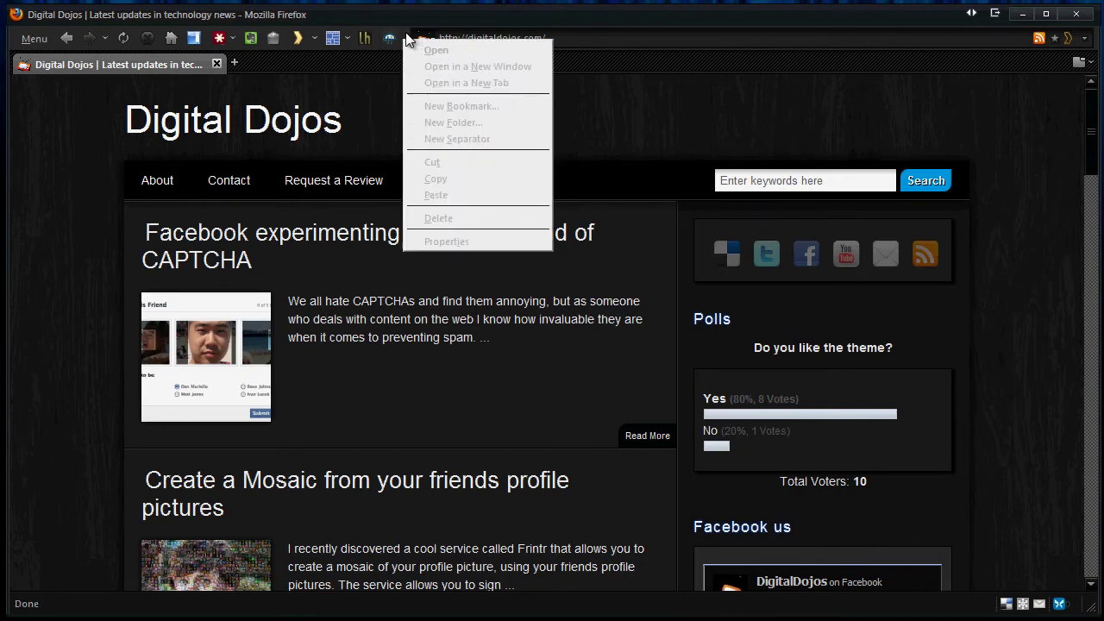
right_click(406, 33)
right_click(348, 35)
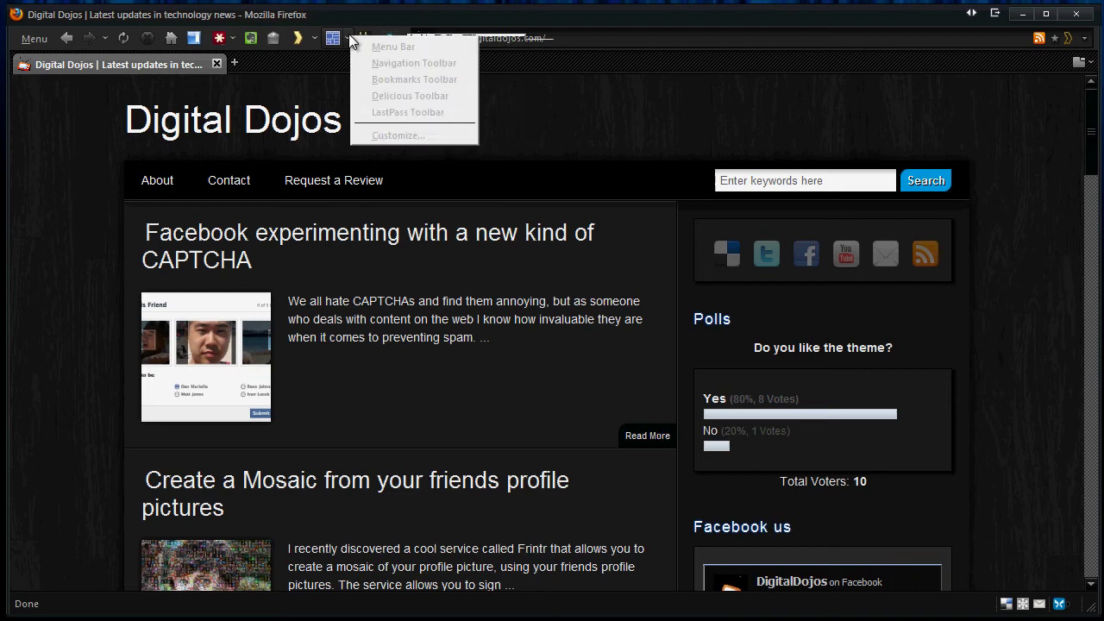
Open Customize Toolbar, drag an item onto the toolbar, move the panel aside and close it
click(375, 136)
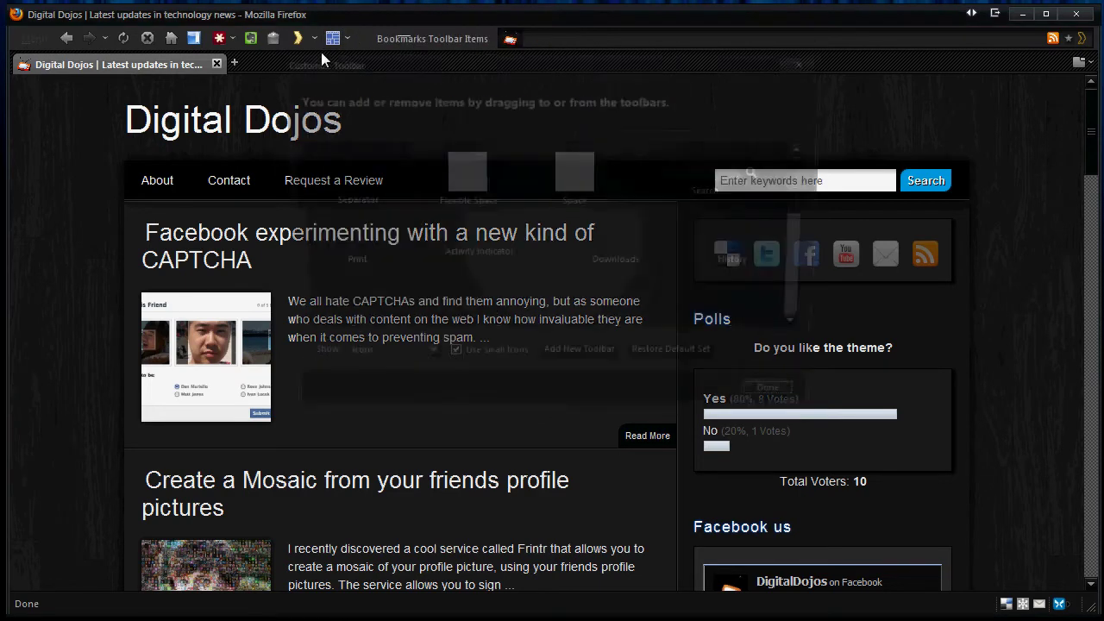
drag(345, 179, 229, 51)
drag(430, 65, 371, 259)
click(727, 601)
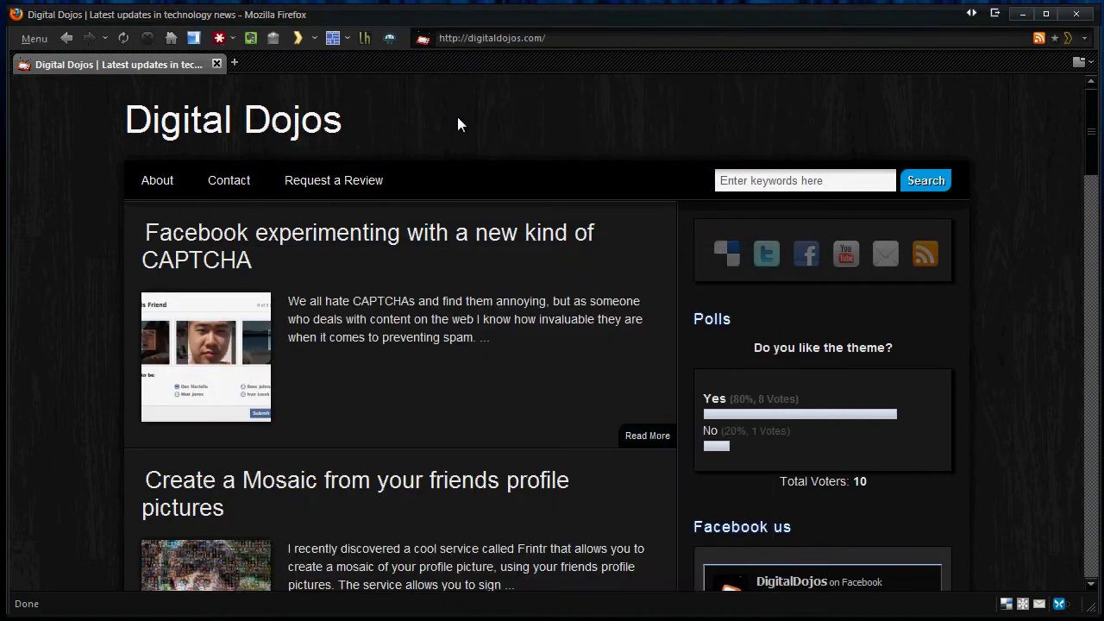
Show the navigation toolbar as its own row from the toolbar list
right_click(388, 39)
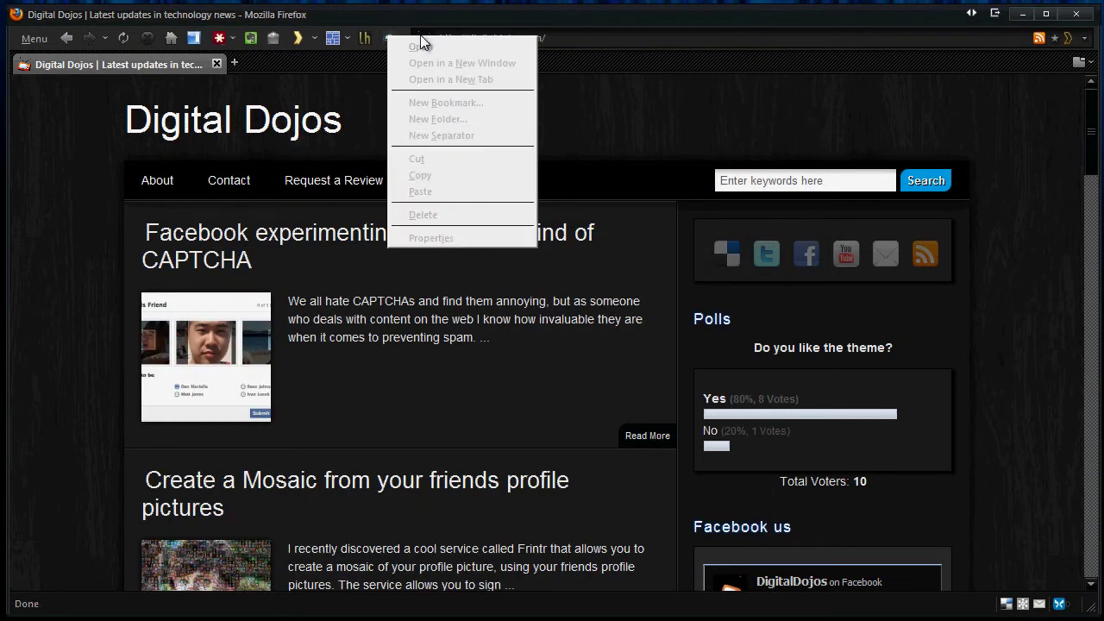
right_click(406, 35)
click(430, 59)
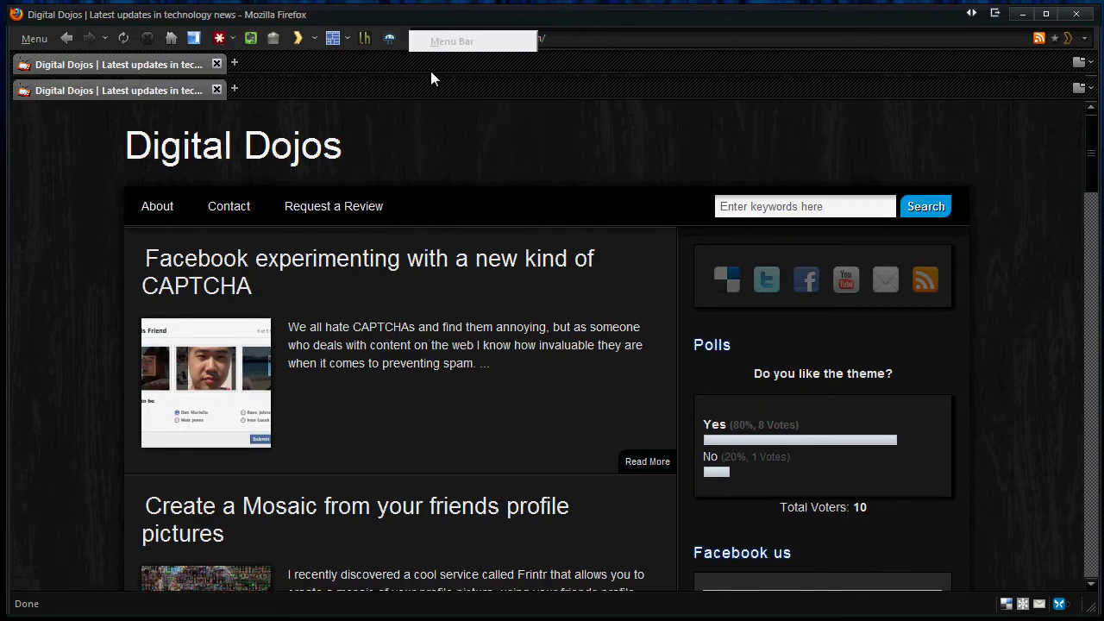
right_click(456, 59)
Move Bookmarks Toolbar Items to the bookmarks row, then back beside the navigation buttons, and finish
click(509, 169)
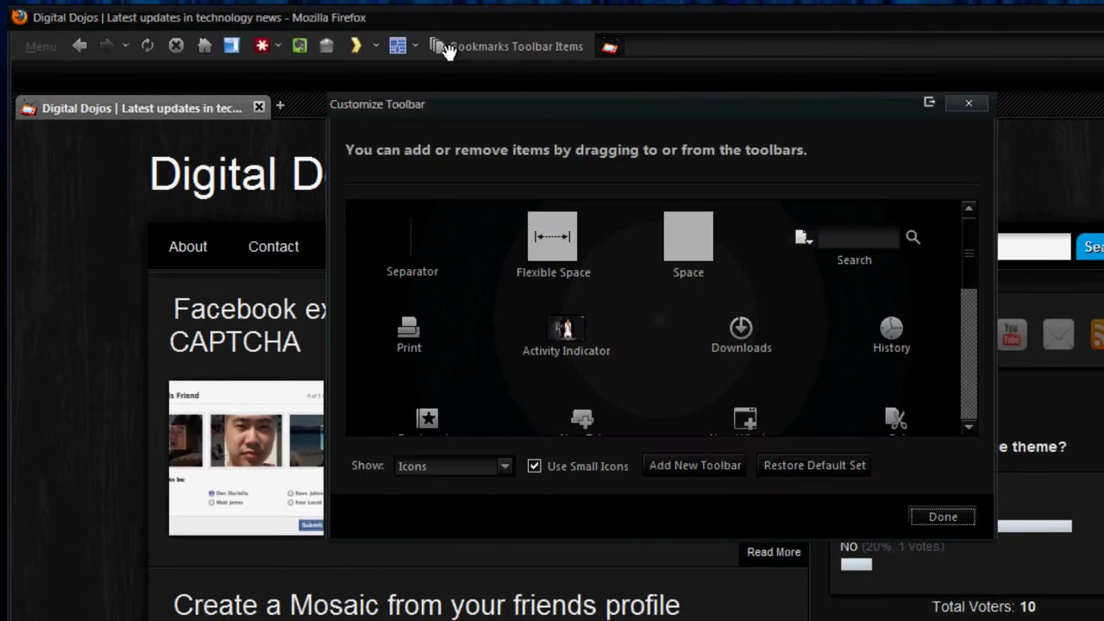
drag(448, 63, 446, 76)
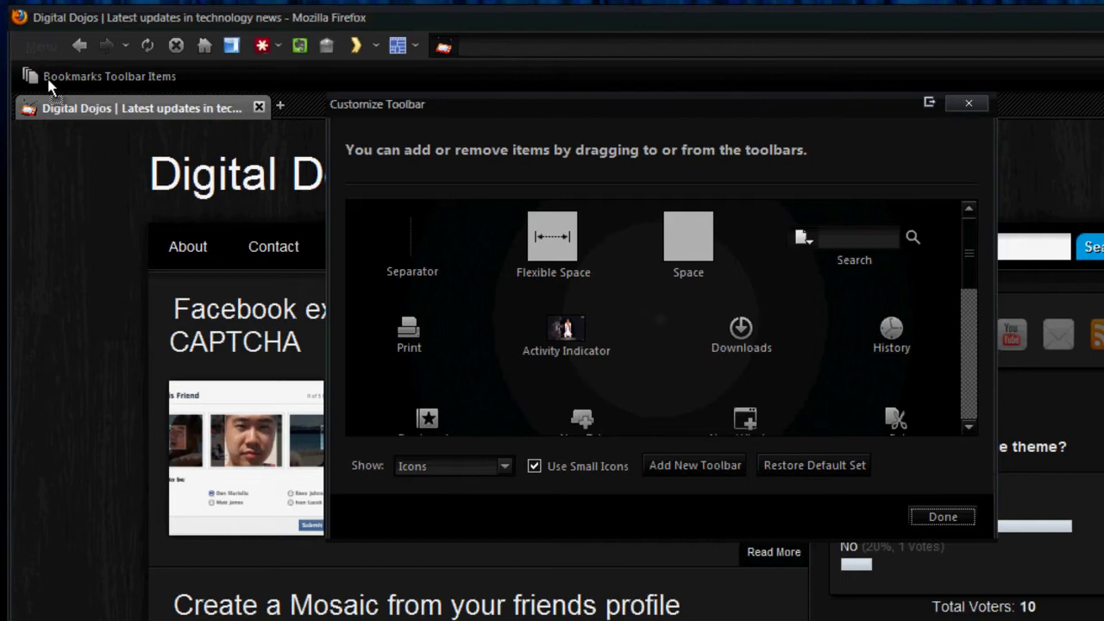
mouse_move(46, 81)
mouse_down()
mouse_move(429, 75)
mouse_move(430, 46)
mouse_up()
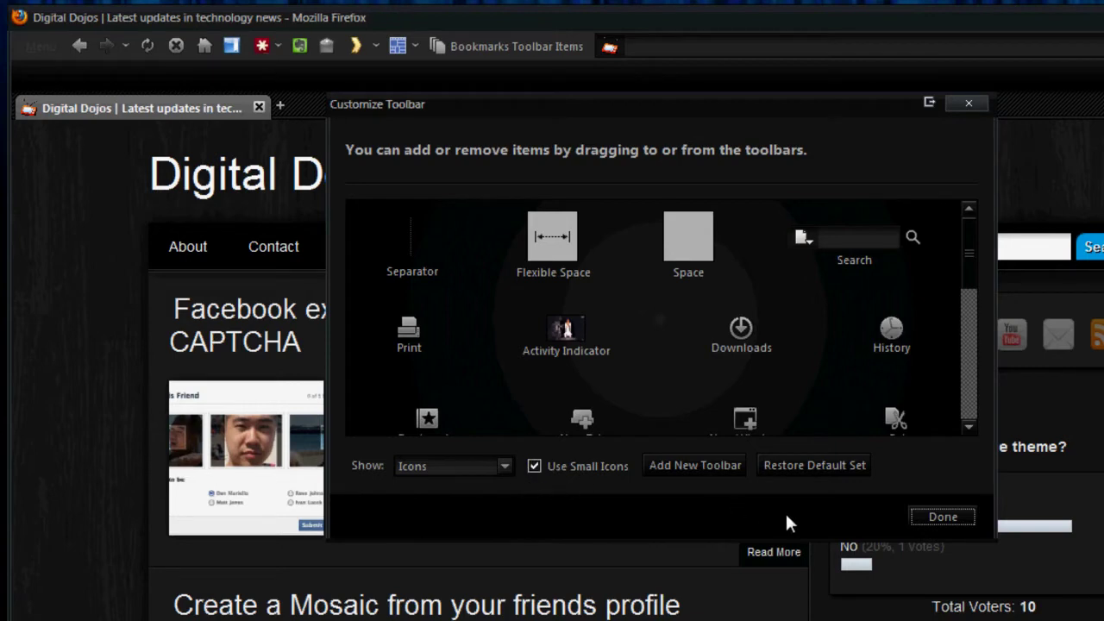
click(924, 517)
Turn off the empty Bookmarks Toolbar row from the toolbar context menu
right_click(486, 52)
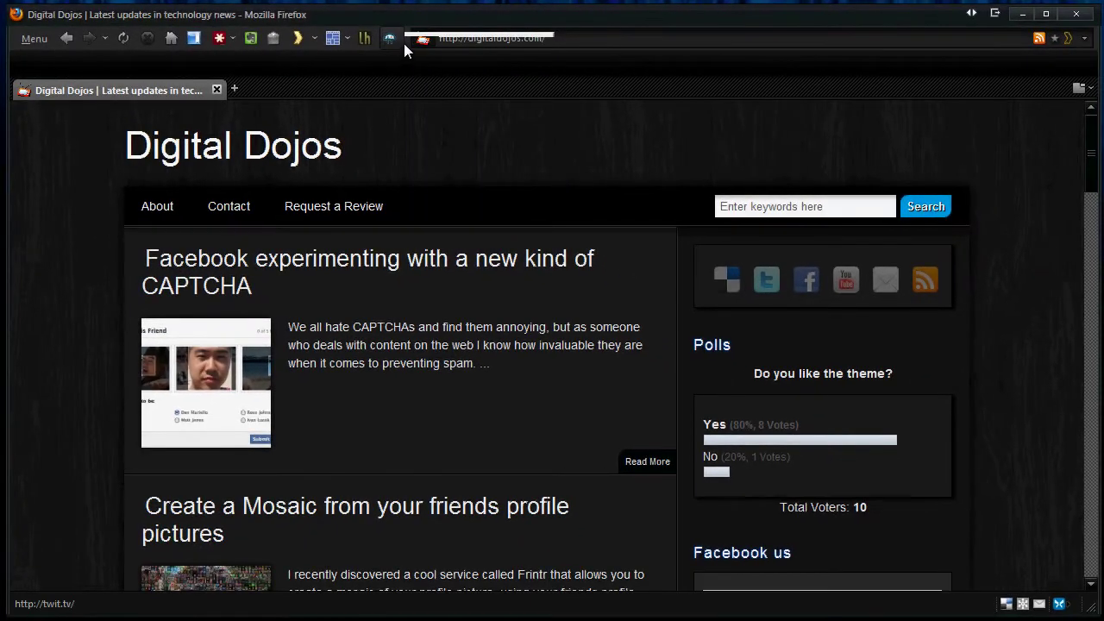
right_click(408, 39)
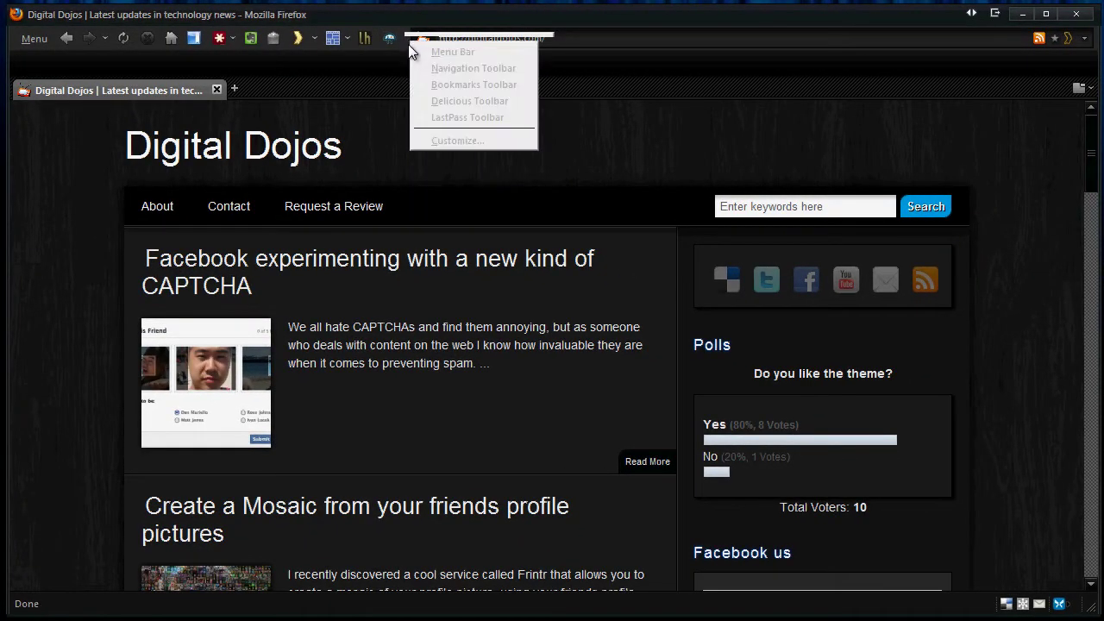
click(450, 86)
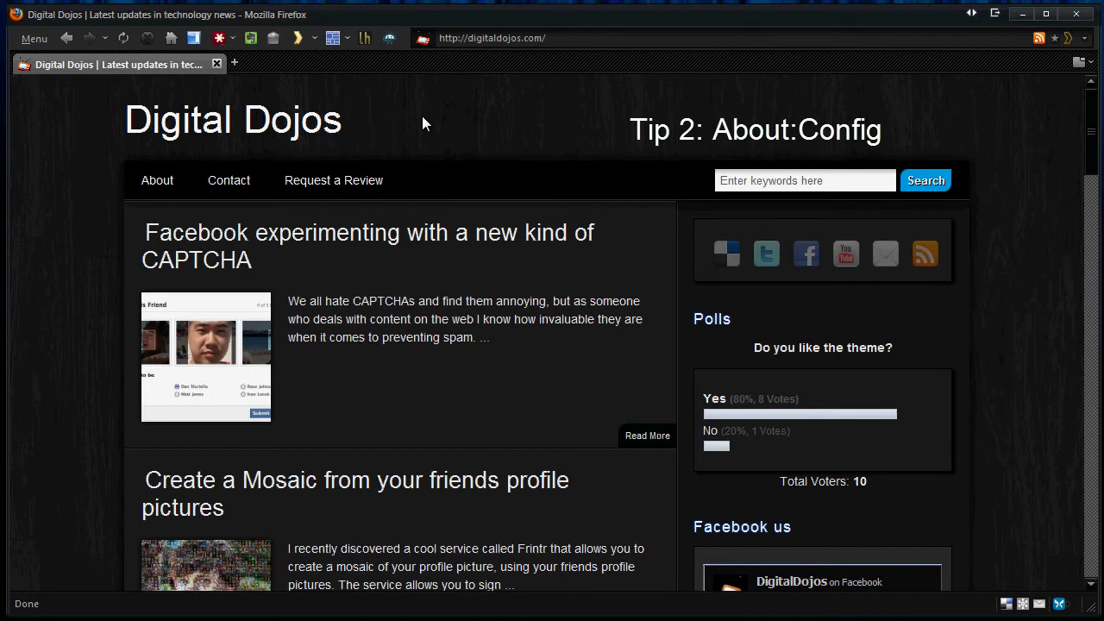
Load about:config and accept the "I'll be careful, I promise!" warning
key(ctrl+l)
text(about)
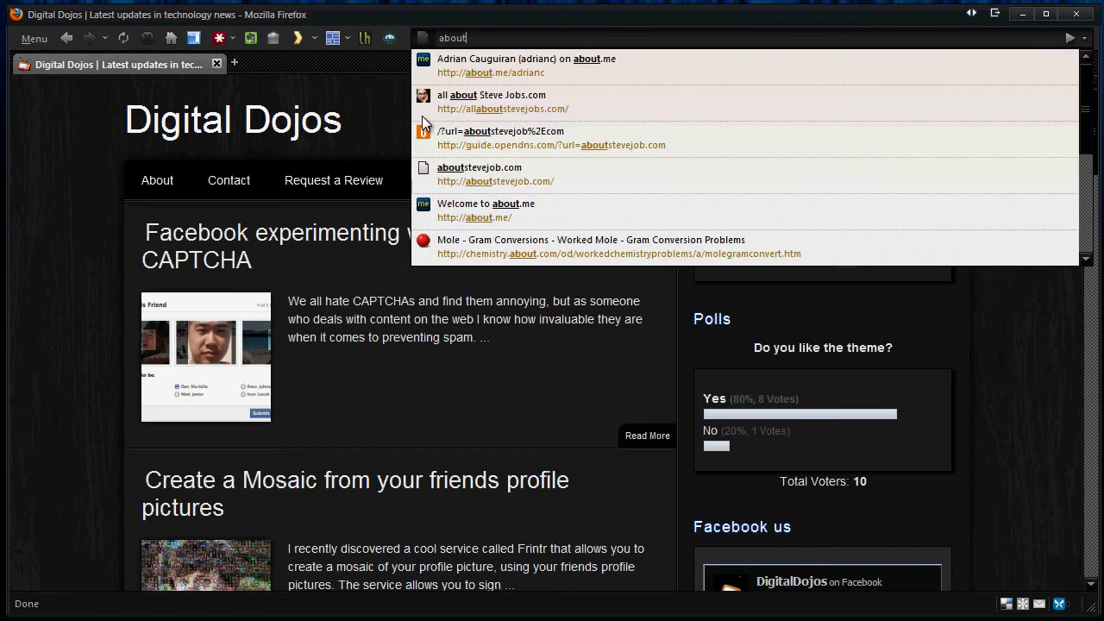
text(:config)
key(Return)
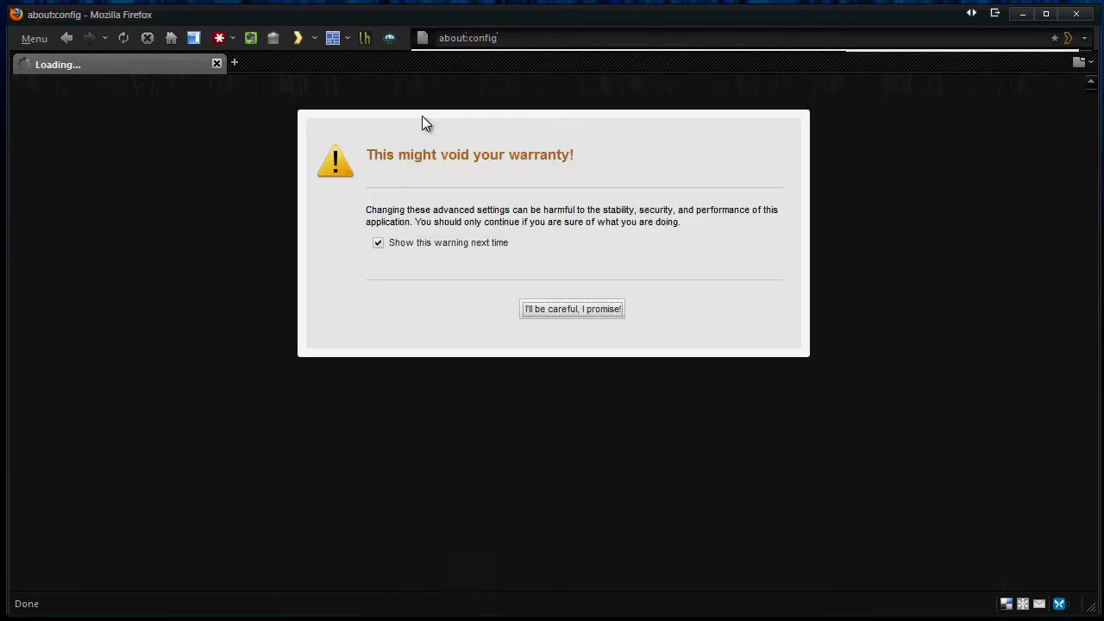
click(571, 308)
Scroll down through the about:config preference entries
scroll(287, 327, down, 5)
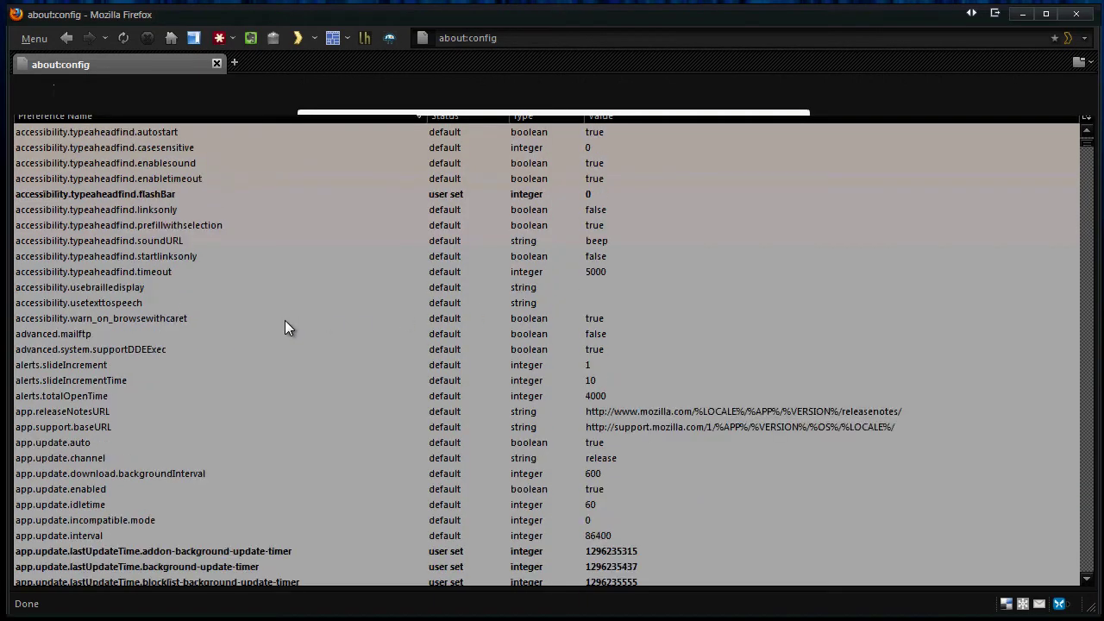
scroll(286, 323, down, 2)
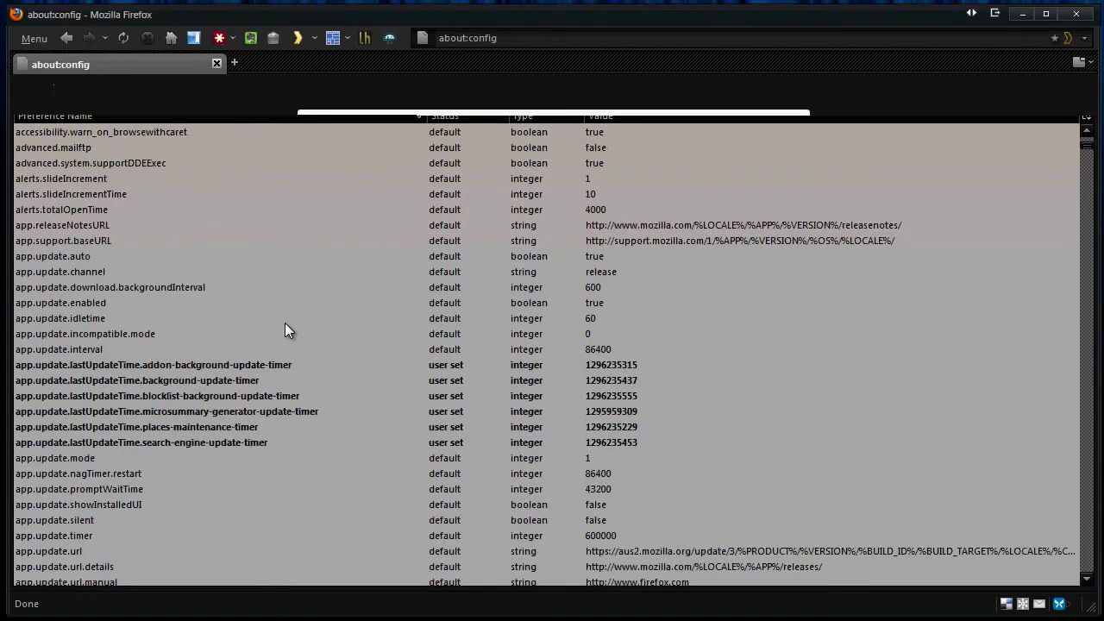
scroll(284, 330, down, 1)
scroll(284, 328, down, 1)
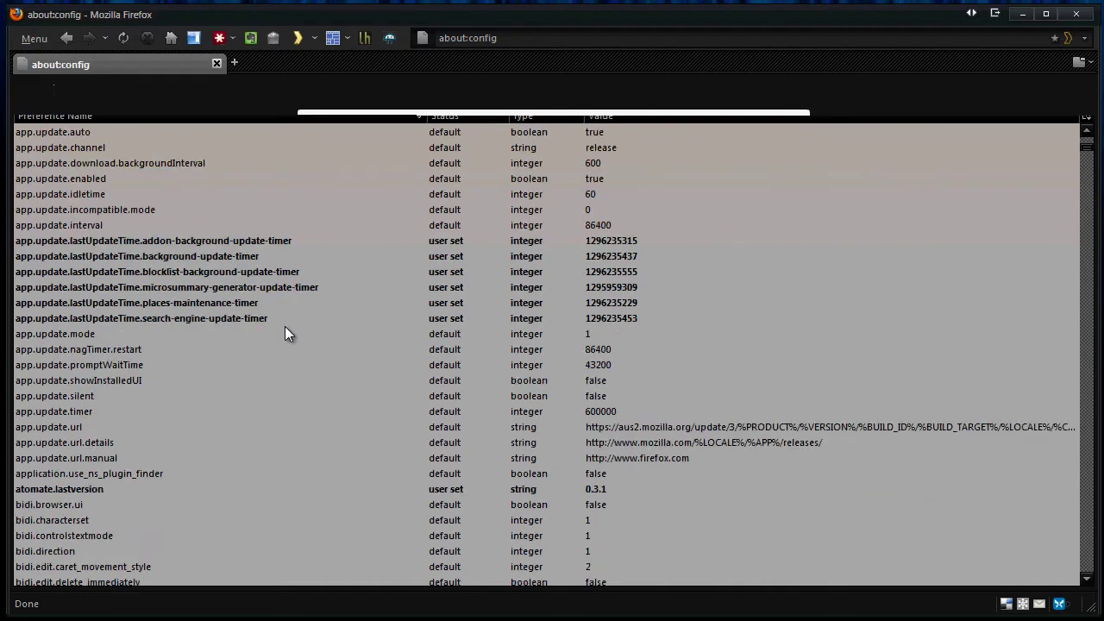
scroll(285, 328, down, 1)
scroll(285, 323, down, 4)
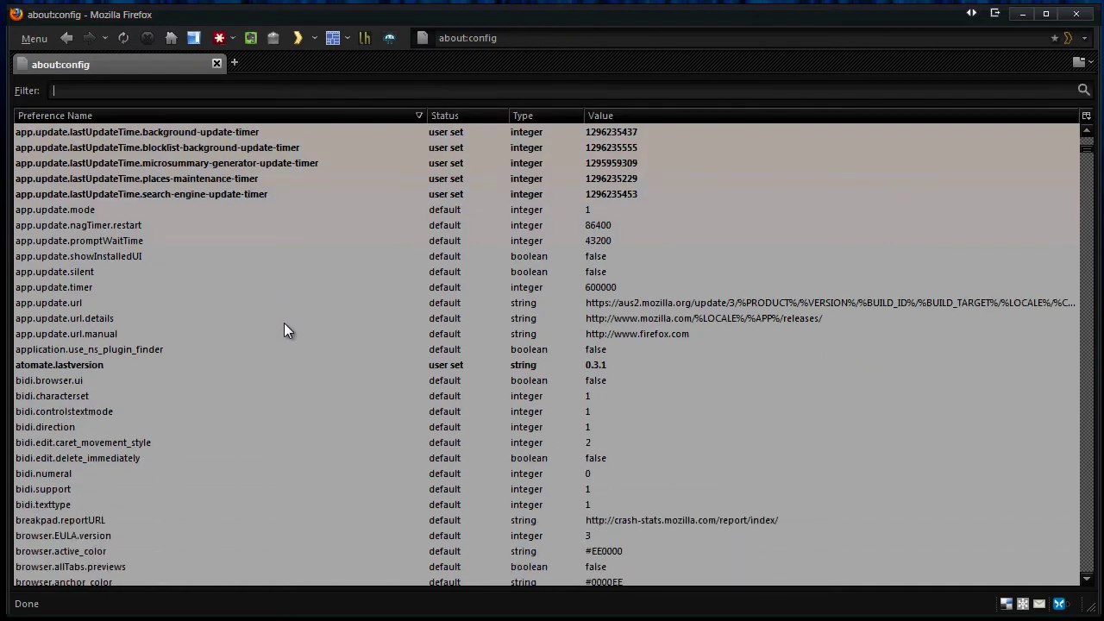
scroll(284, 322, down, 4)
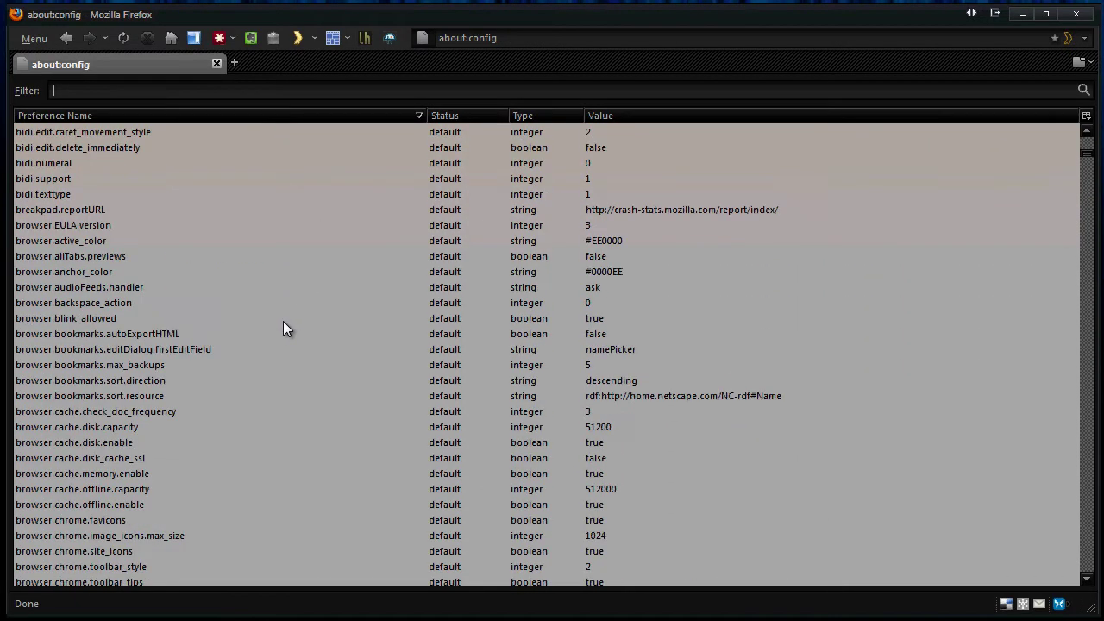
scroll(282, 328, down, 4)
scroll(276, 338, down, 2)
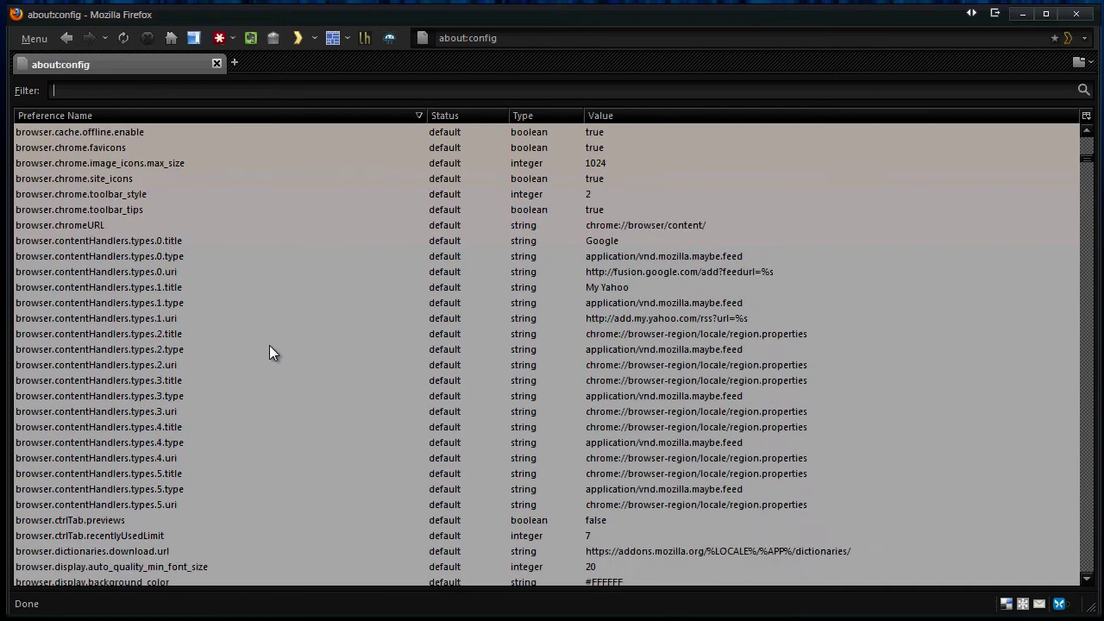
scroll(267, 349, down, 1)
scroll(266, 353, down, 6)
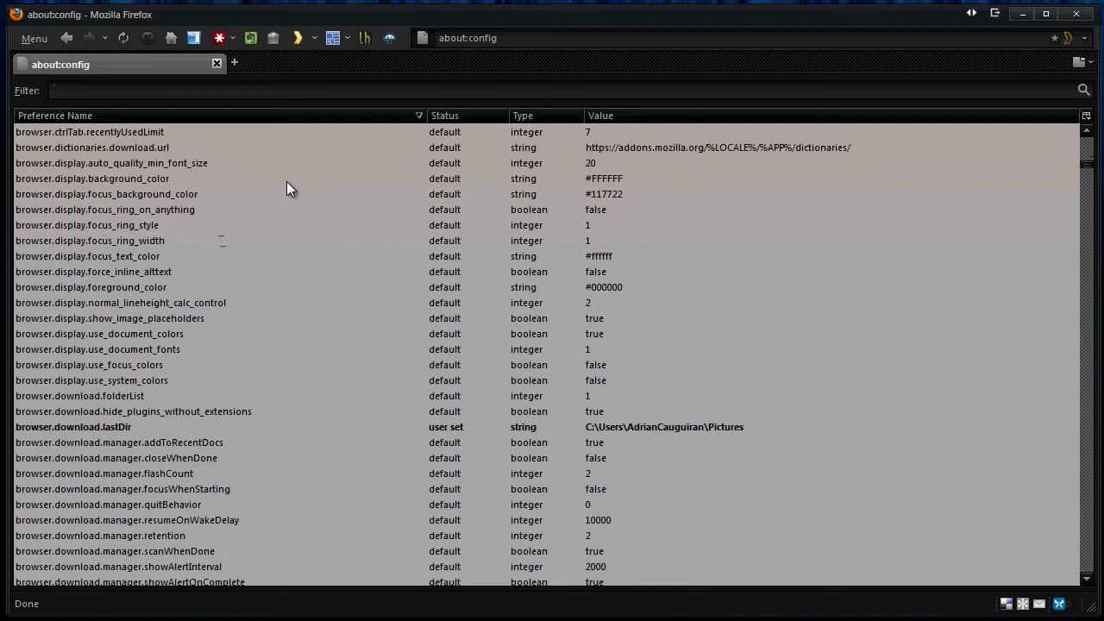
scroll(233, 138, down, 2)
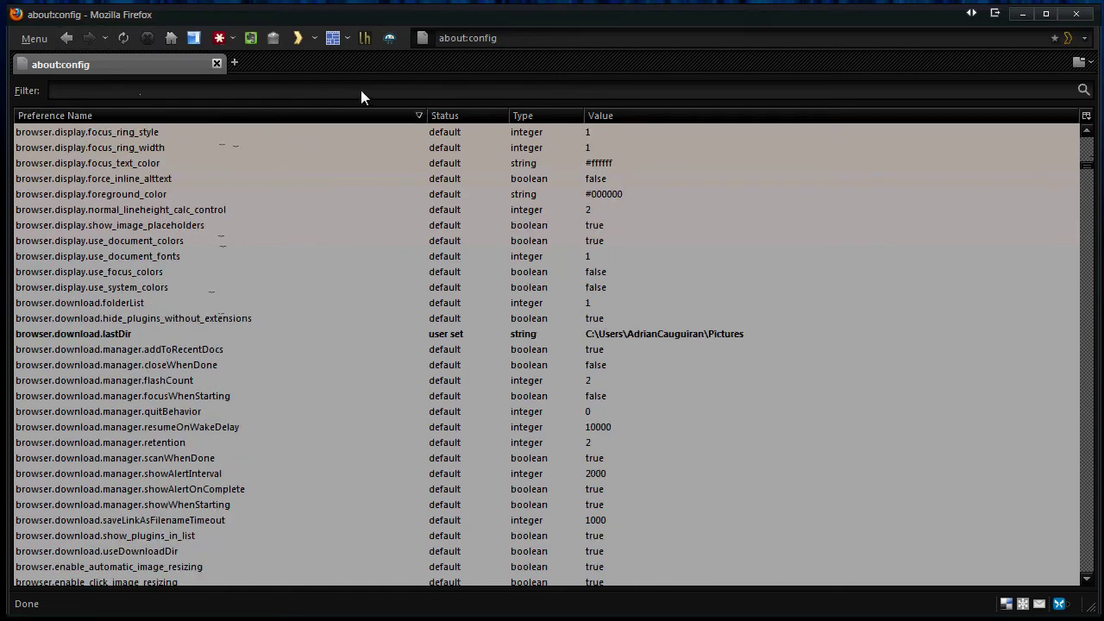
scroll(307, 241, down, 8)
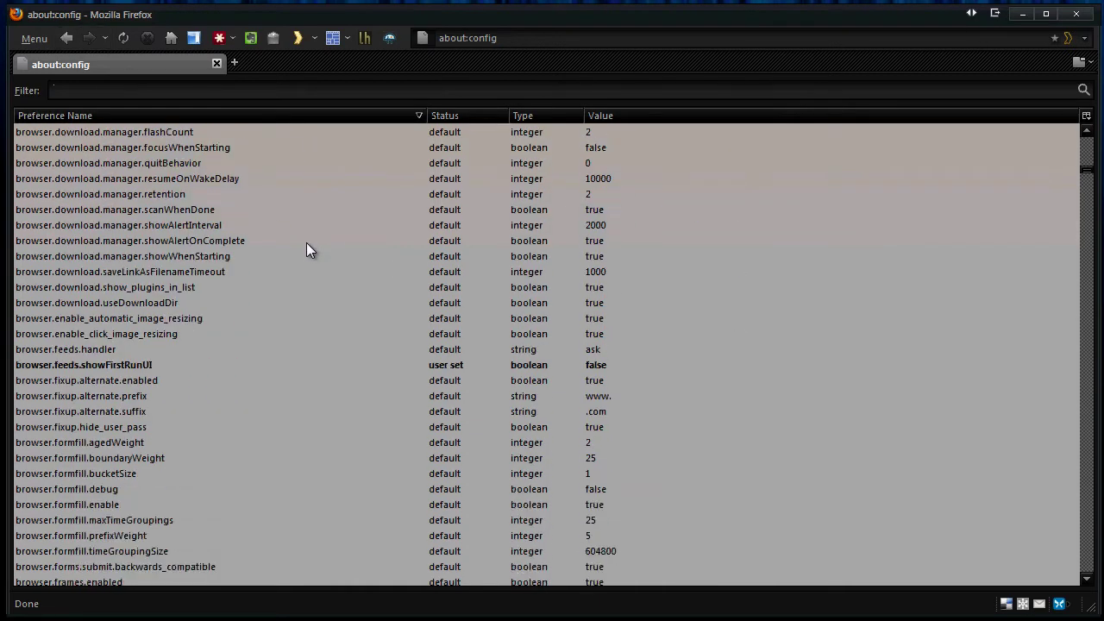
scroll(306, 251, down, 14)
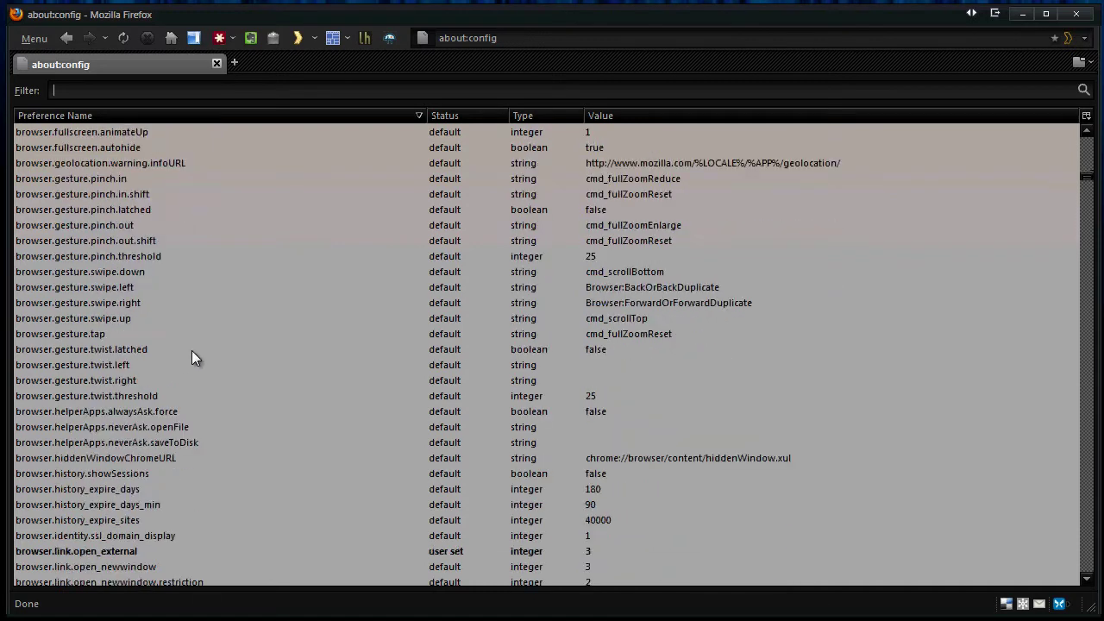
scroll(357, 328, down, 2)
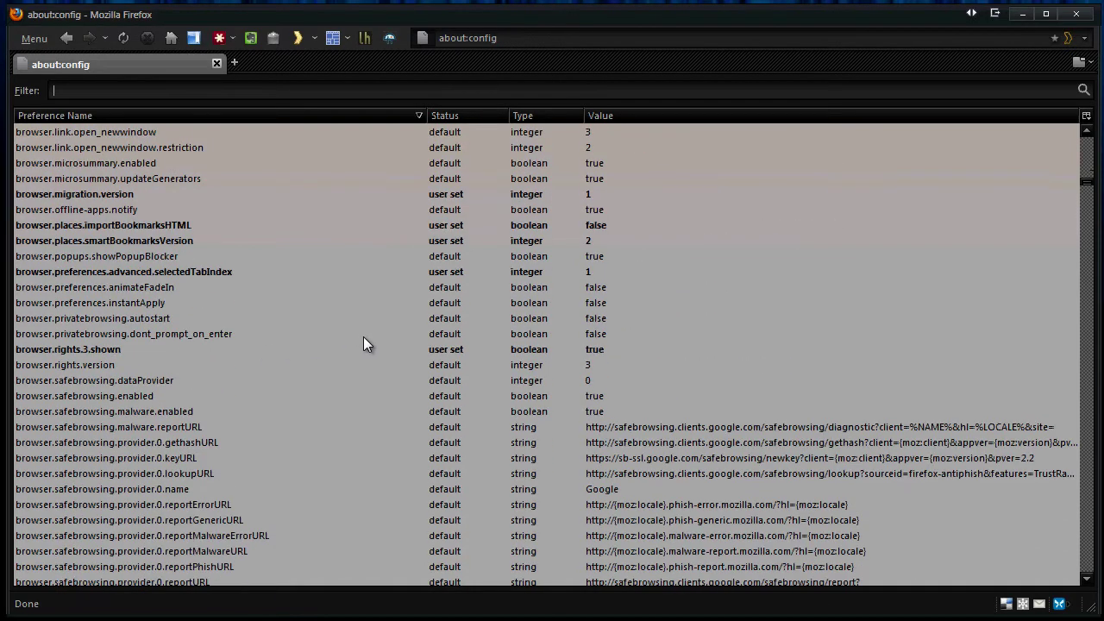
scroll(363, 343, down, 10)
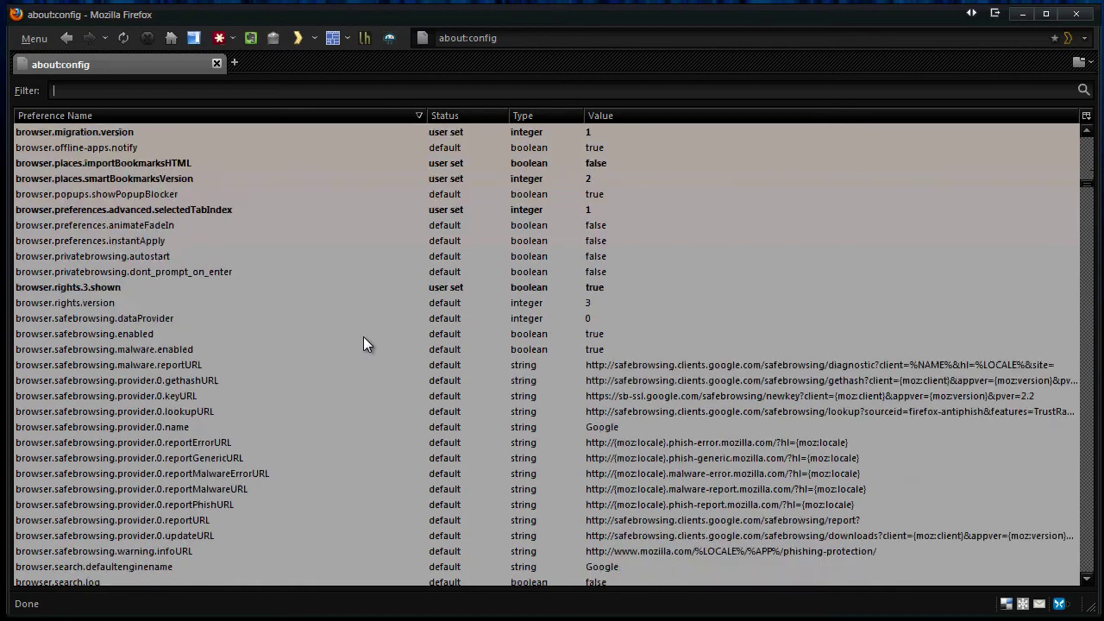
scroll(341, 353, down, 3)
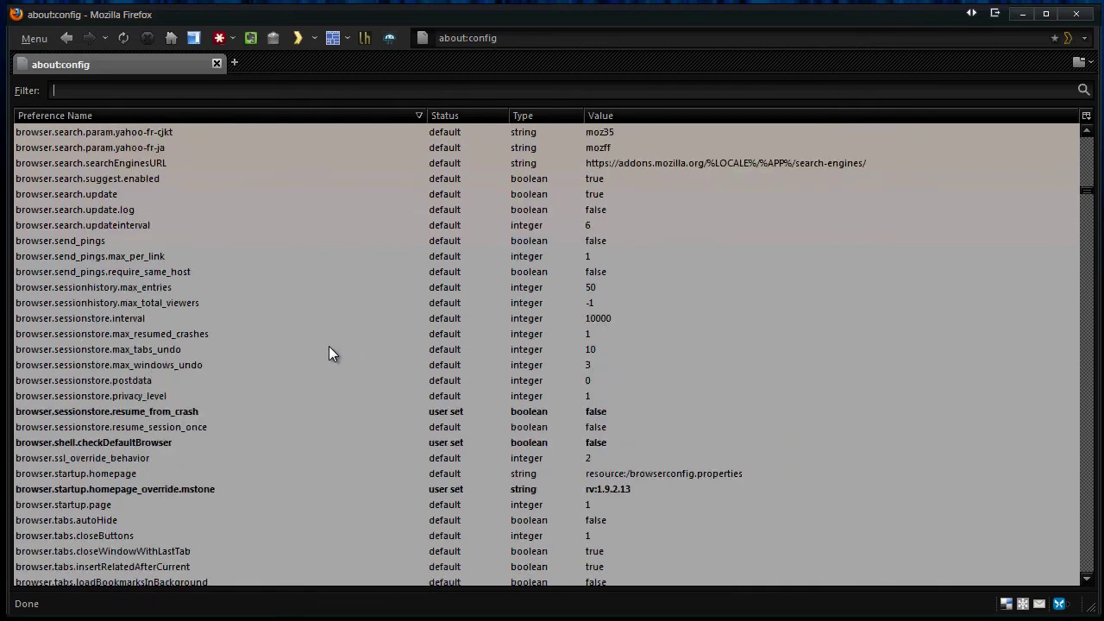
scroll(328, 352, down, 3)
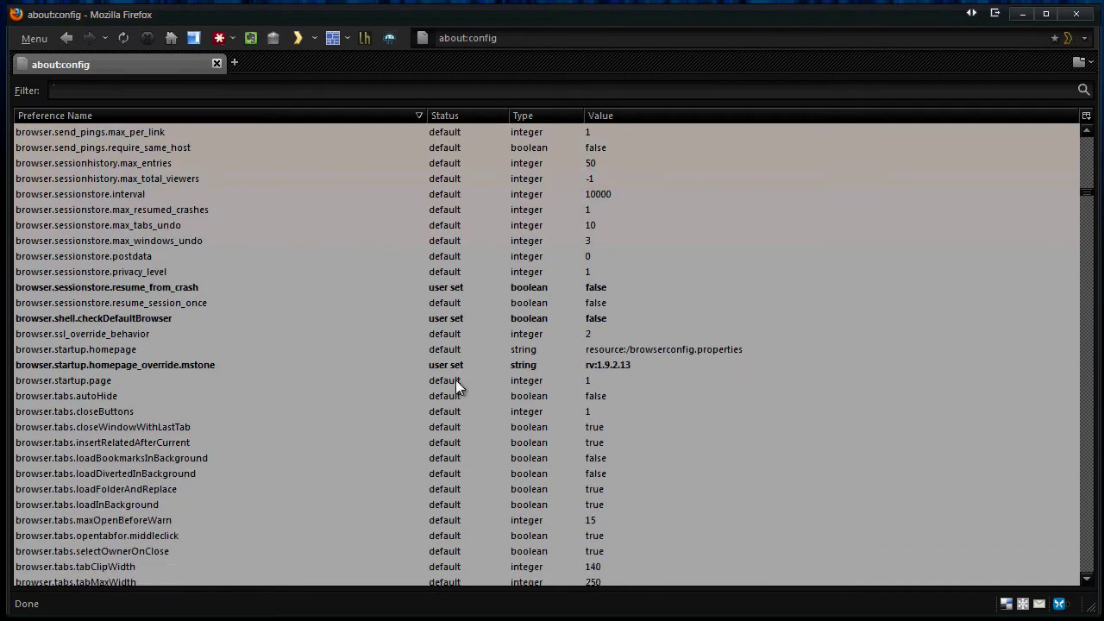
scroll(604, 421, down, 6)
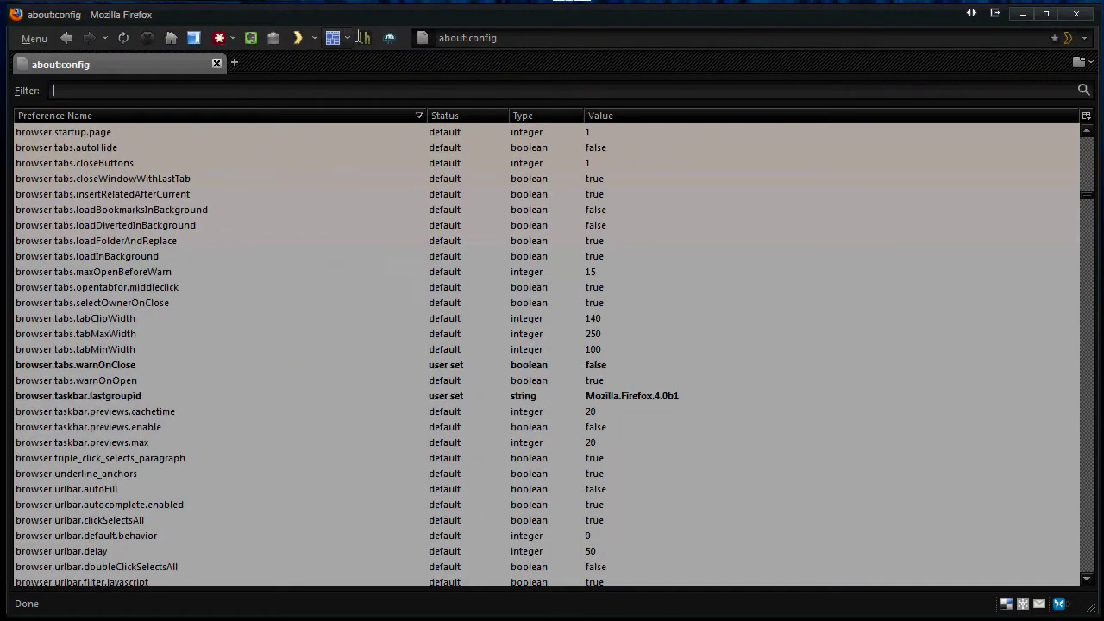
click(490, 38)
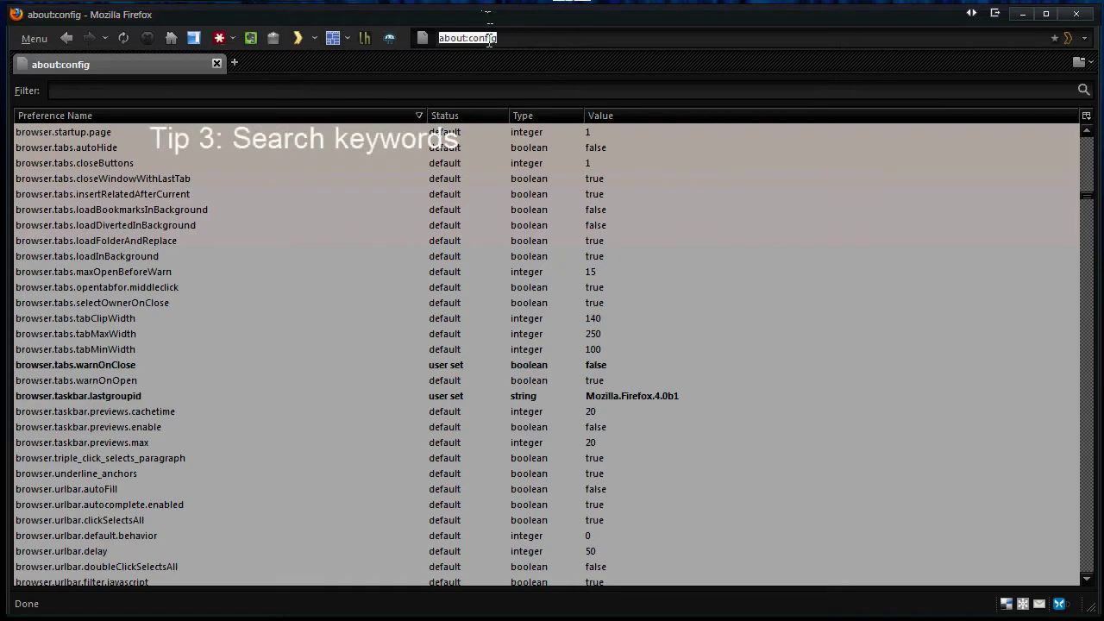
text(google.com/)
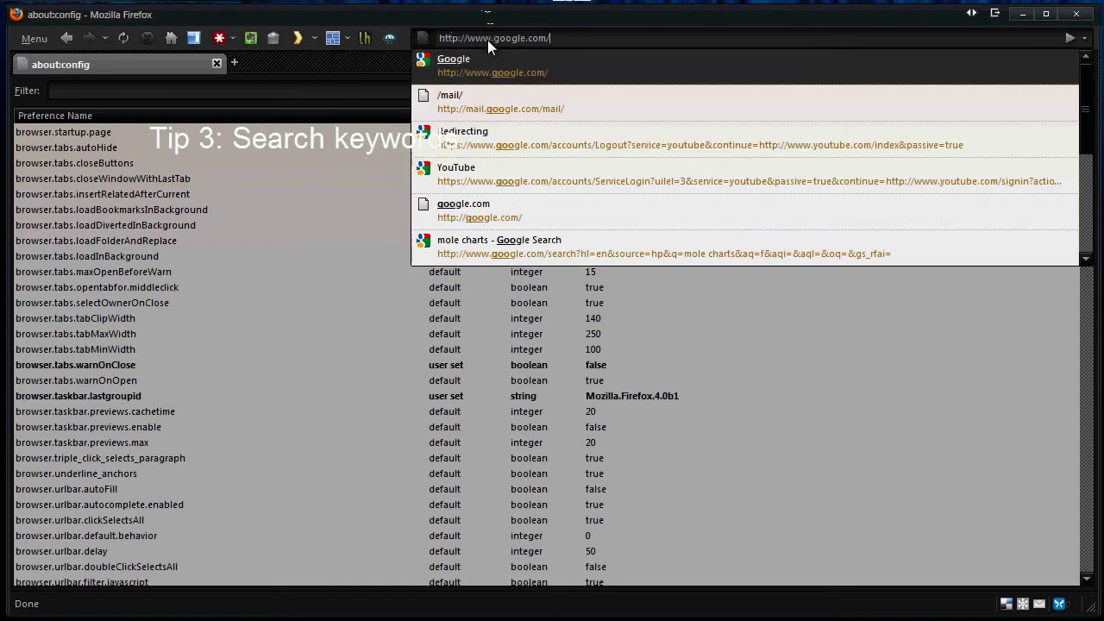
key(Return)
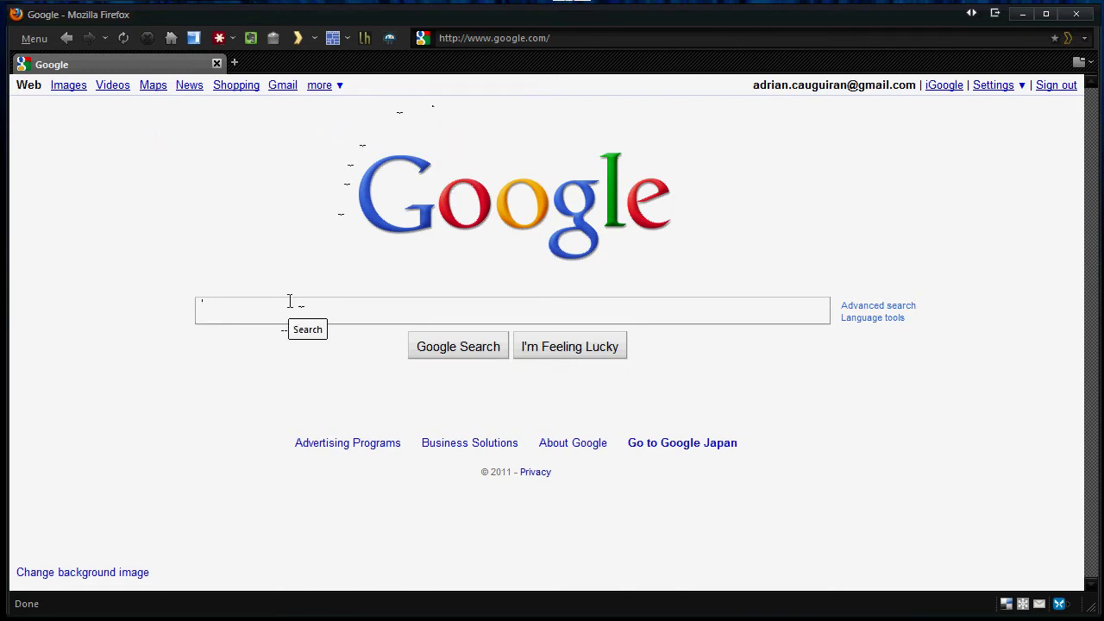
click(491, 40)
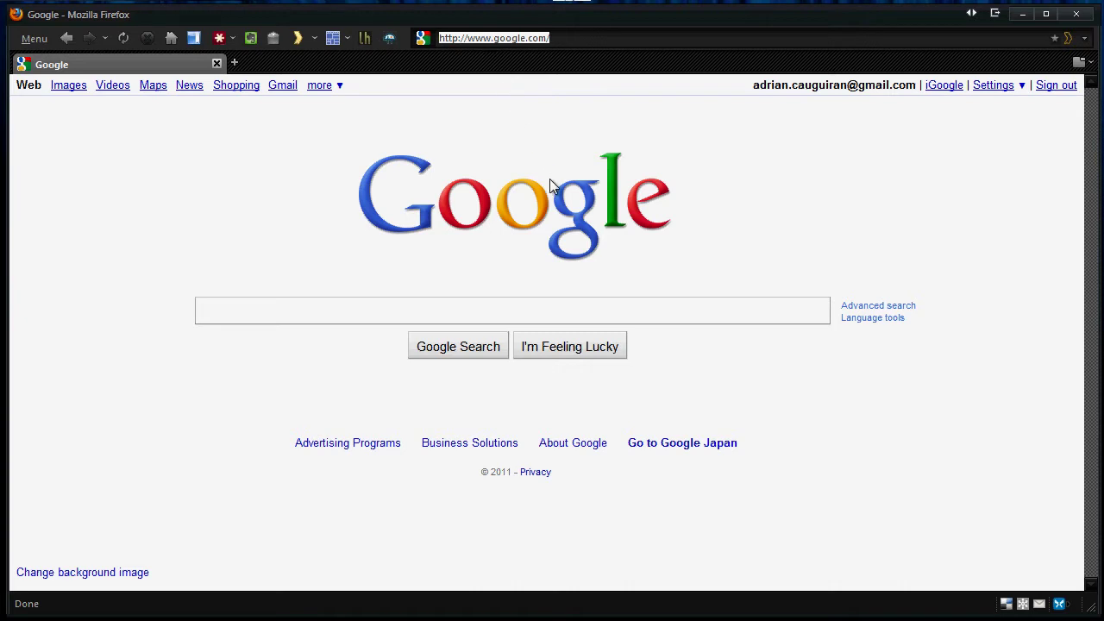
Check the Google search box's context menu, then search 'g digitaldojos' from the address bar
right_click(687, 315)
click(685, 316)
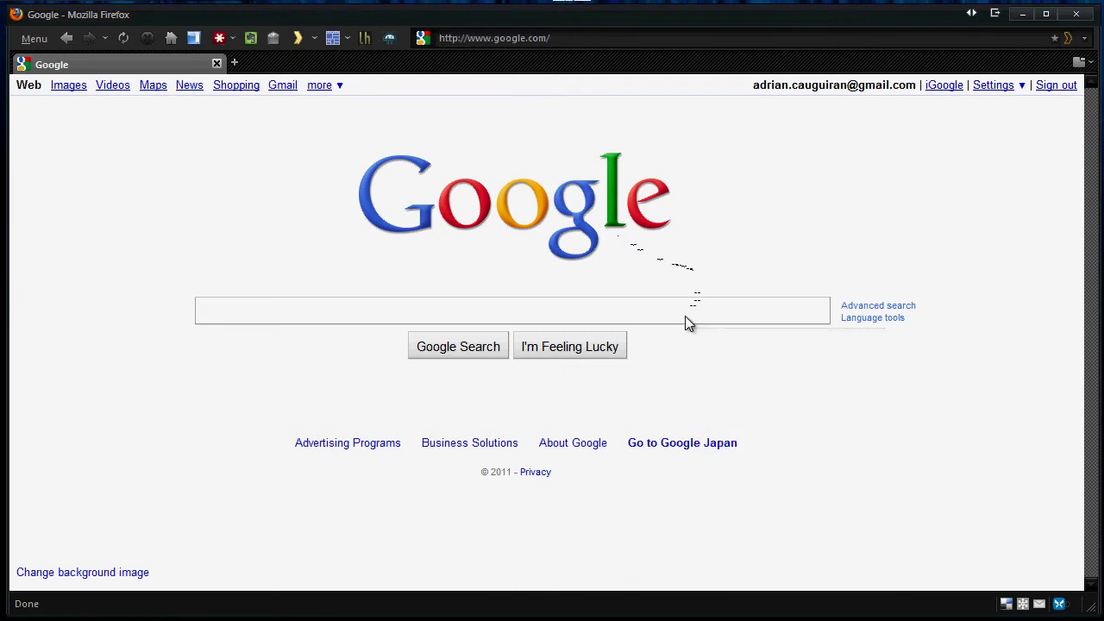
right_click(685, 315)
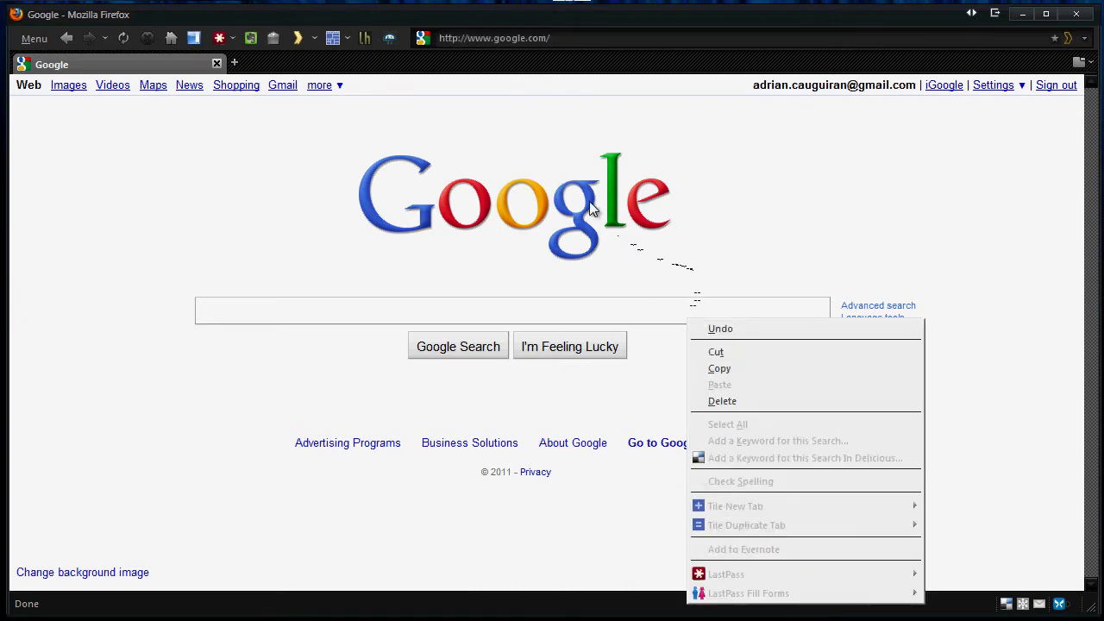
click(480, 44)
text(g)
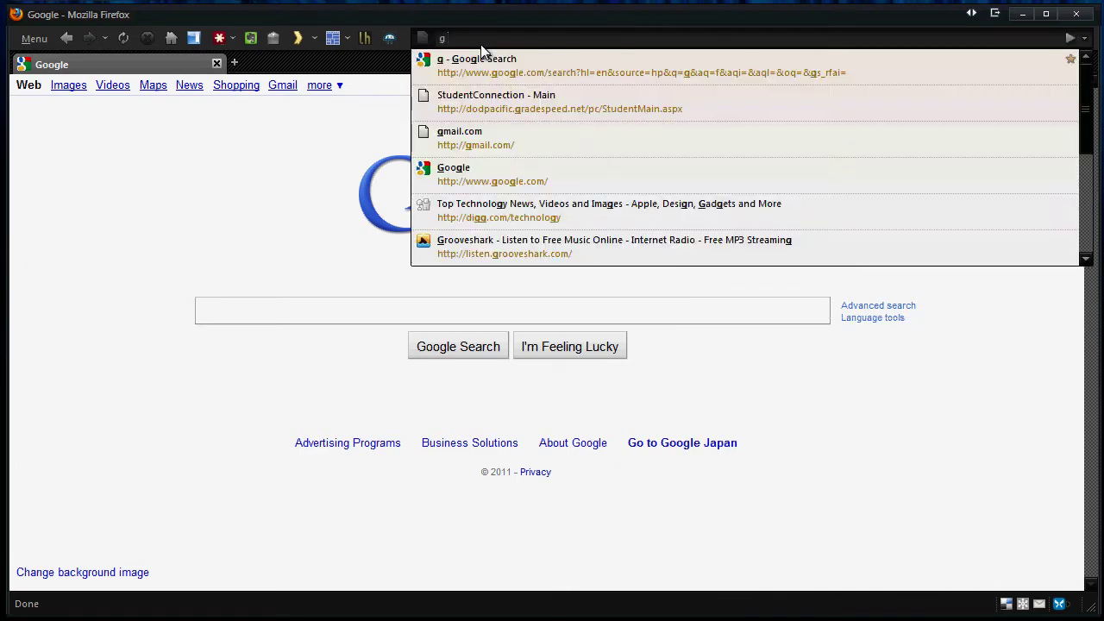
text( digitaldoj)
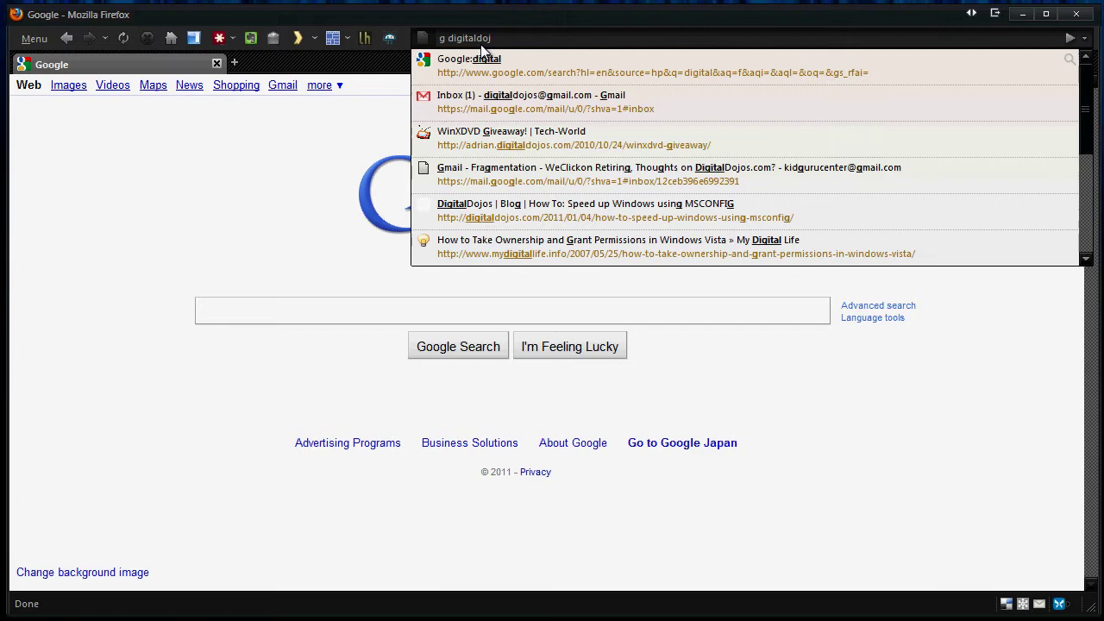
text(os)
key(Return)
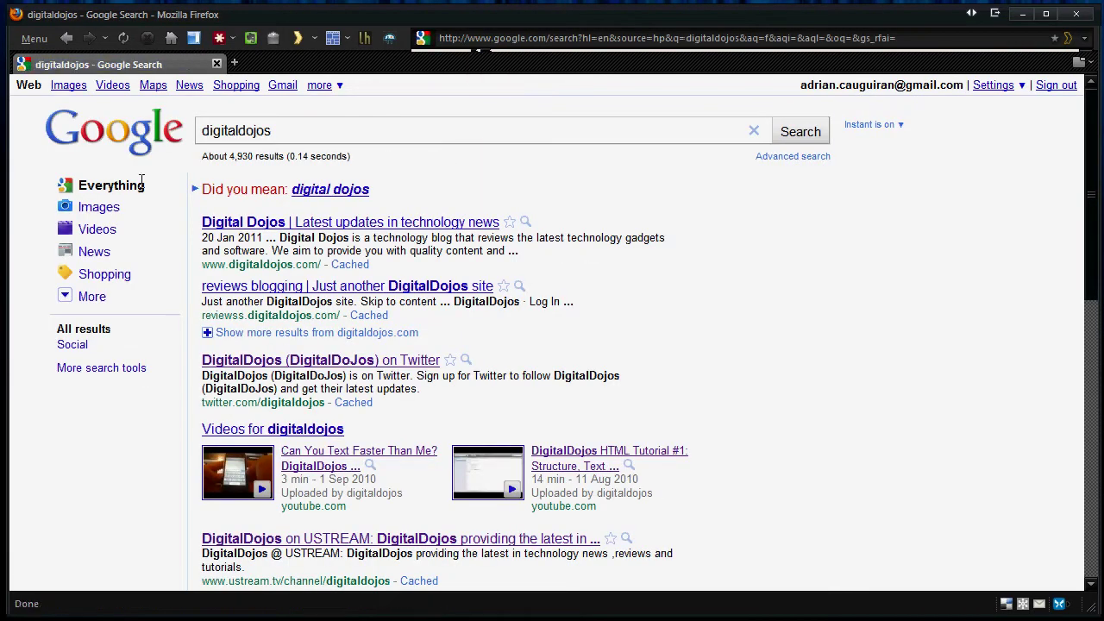
click(336, 130)
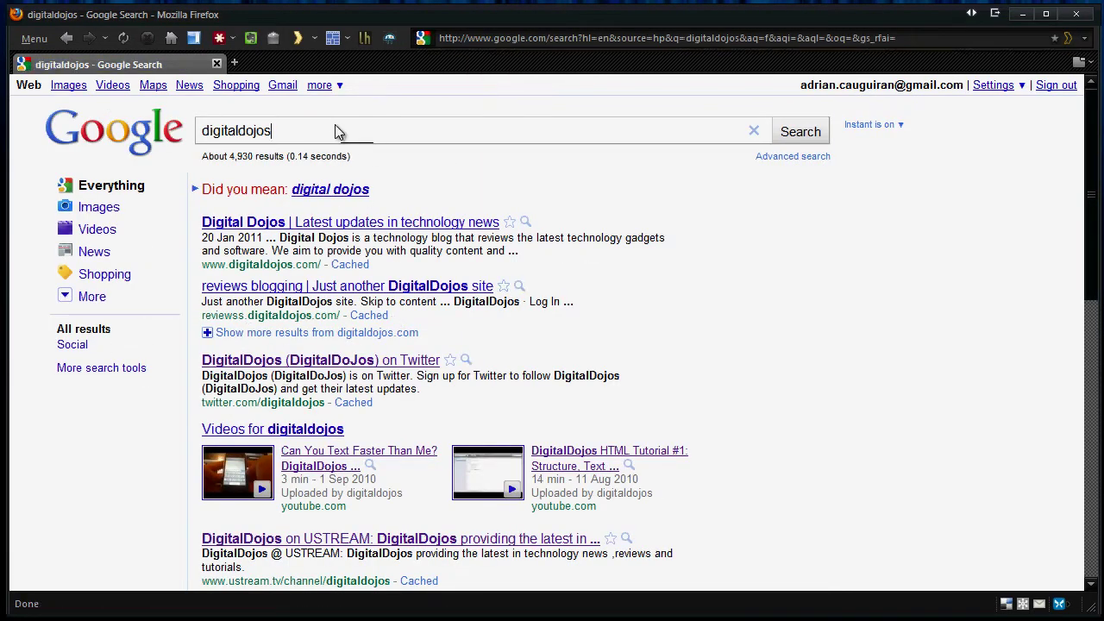
Add a keyword bookmark for the digitaldojos search in Bookmarks Menu, typing then erasing keyword 'g'
drag(336, 130, 196, 129)
right_click(259, 132)
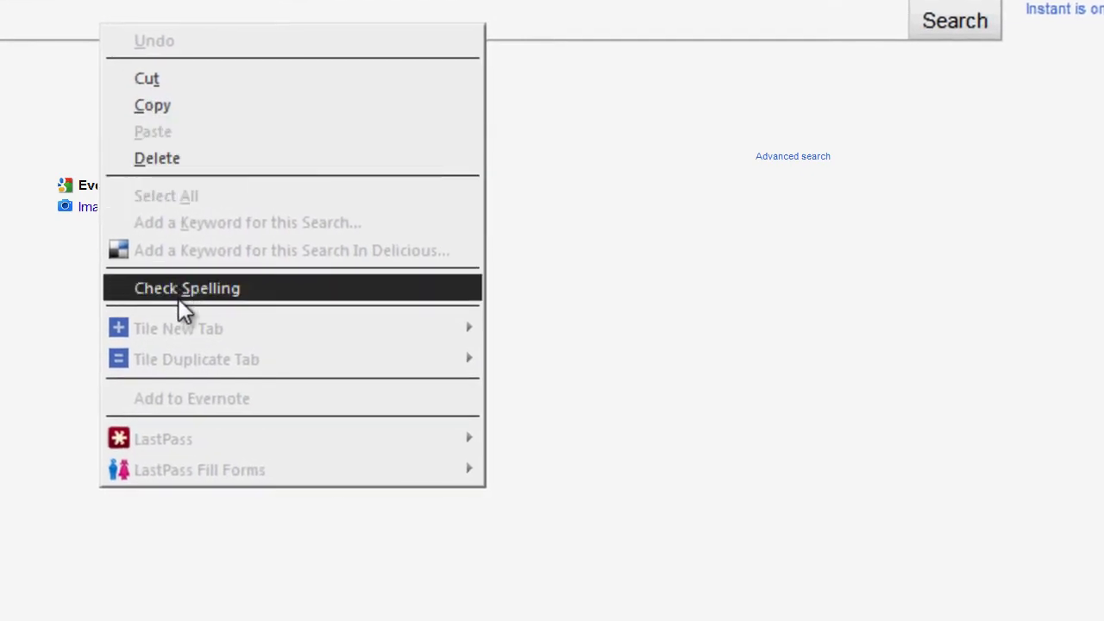
click(220, 217)
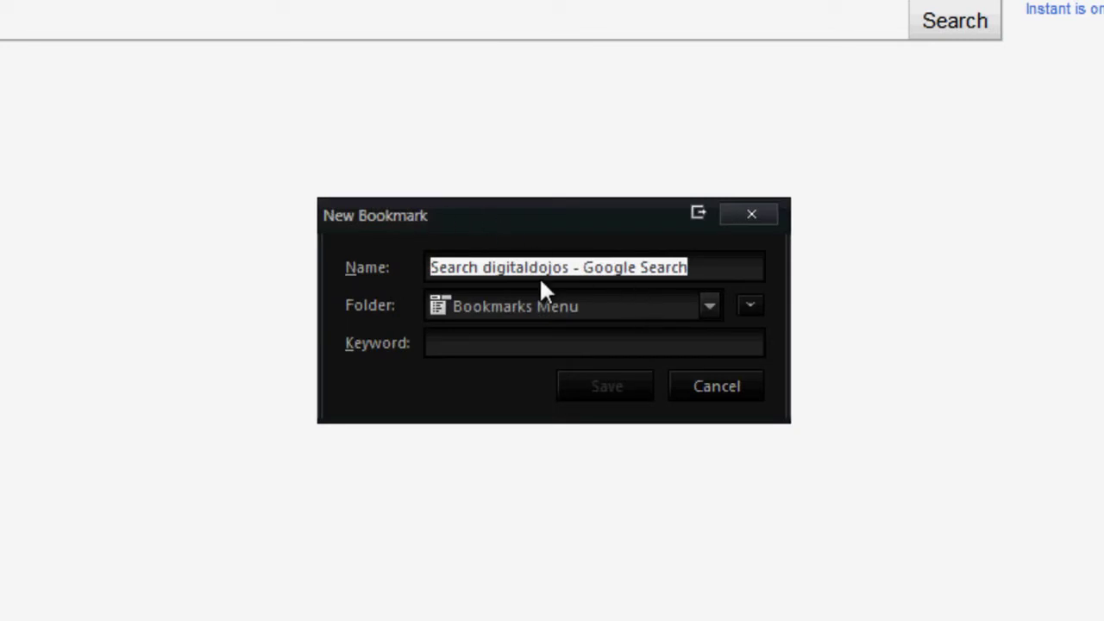
click(617, 311)
click(619, 306)
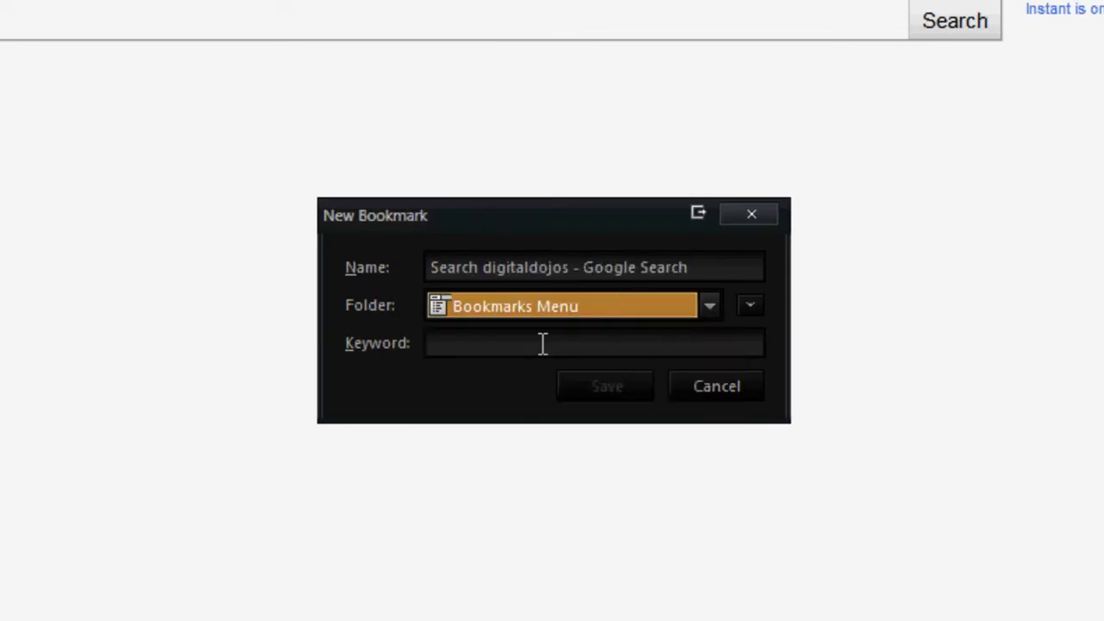
click(543, 343)
text(g)
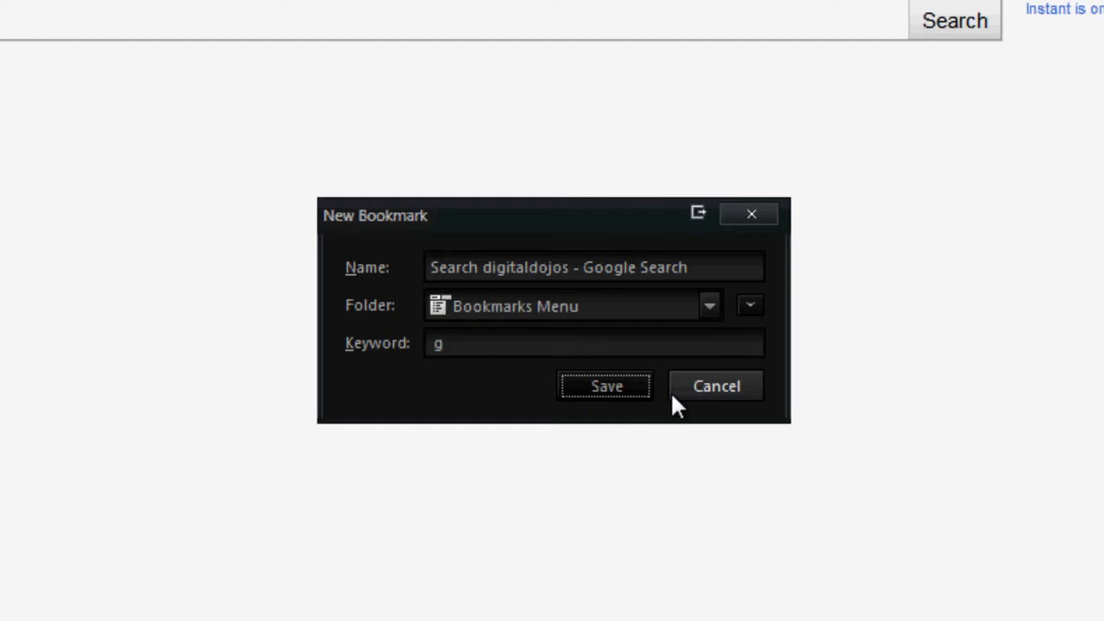
key(BackSpace)
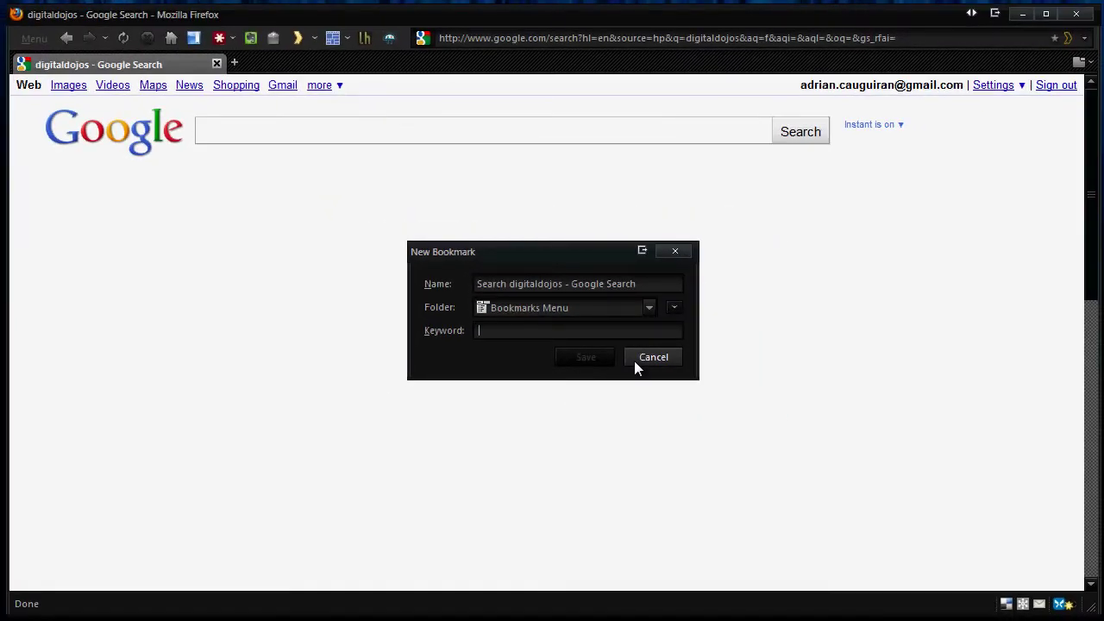
Cancel the keyword bookmark and go to wikipedia.com
click(634, 361)
click(503, 41)
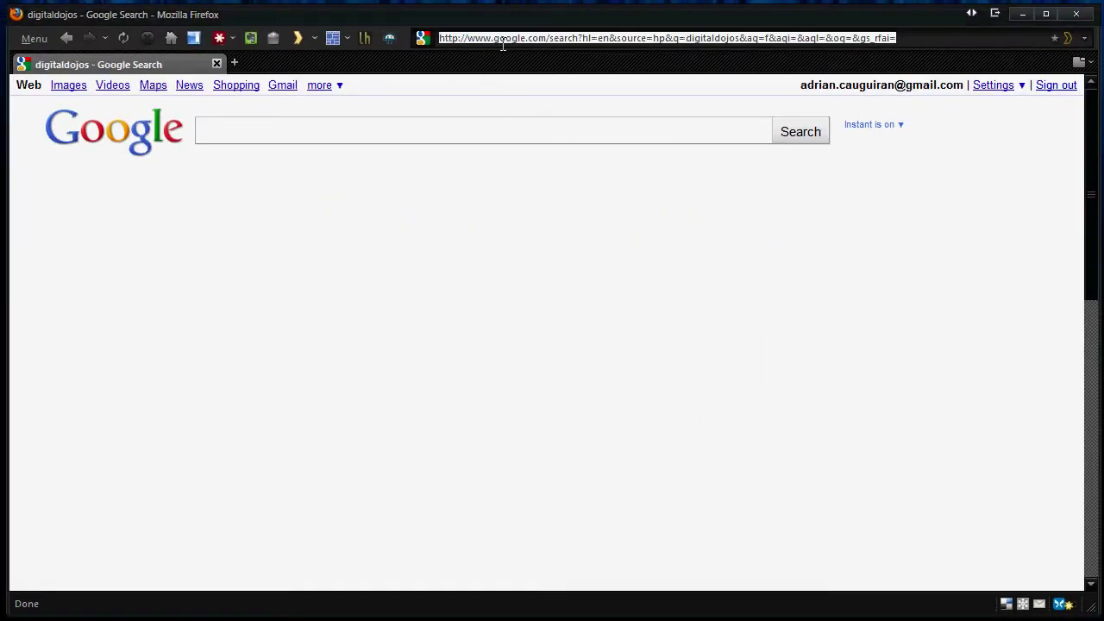
text(wikipe)
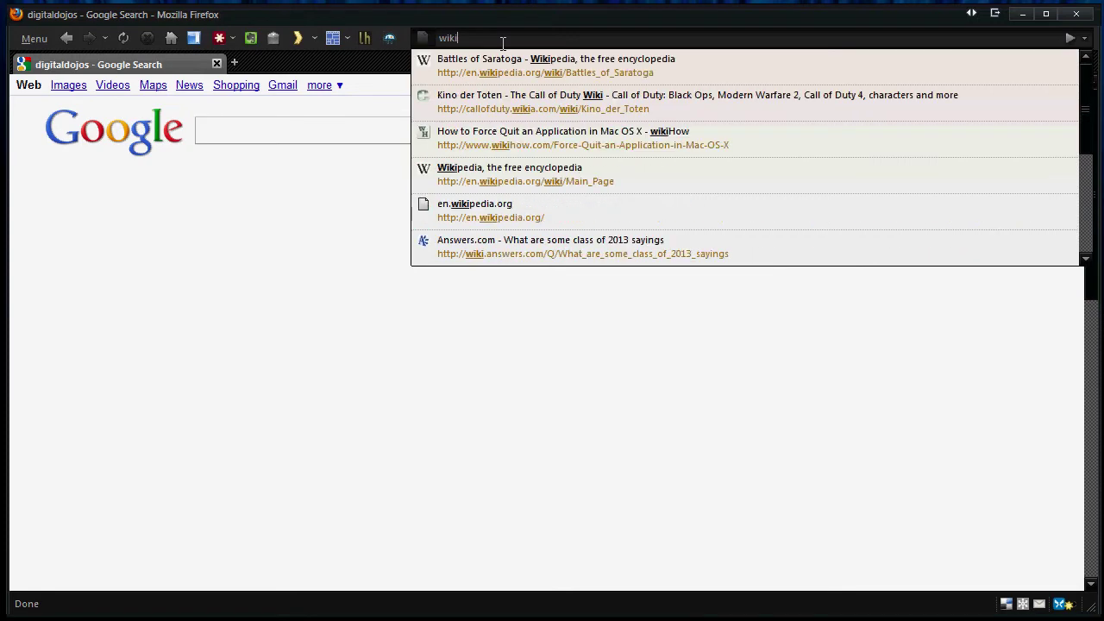
key(BackSpace)
key(BackSpace)
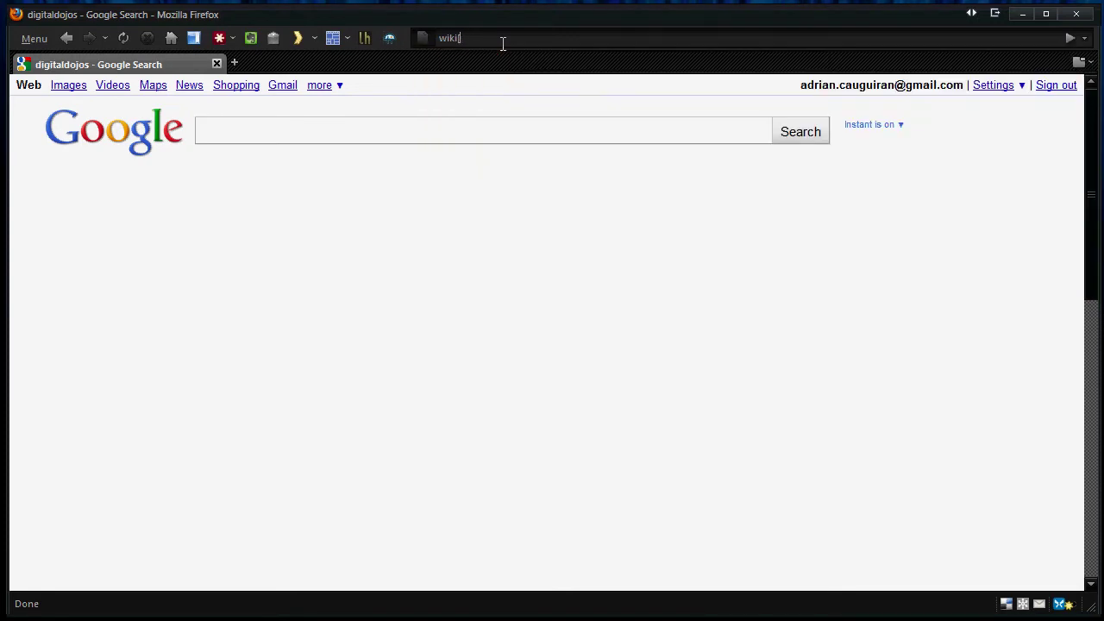
text(pedia.com)
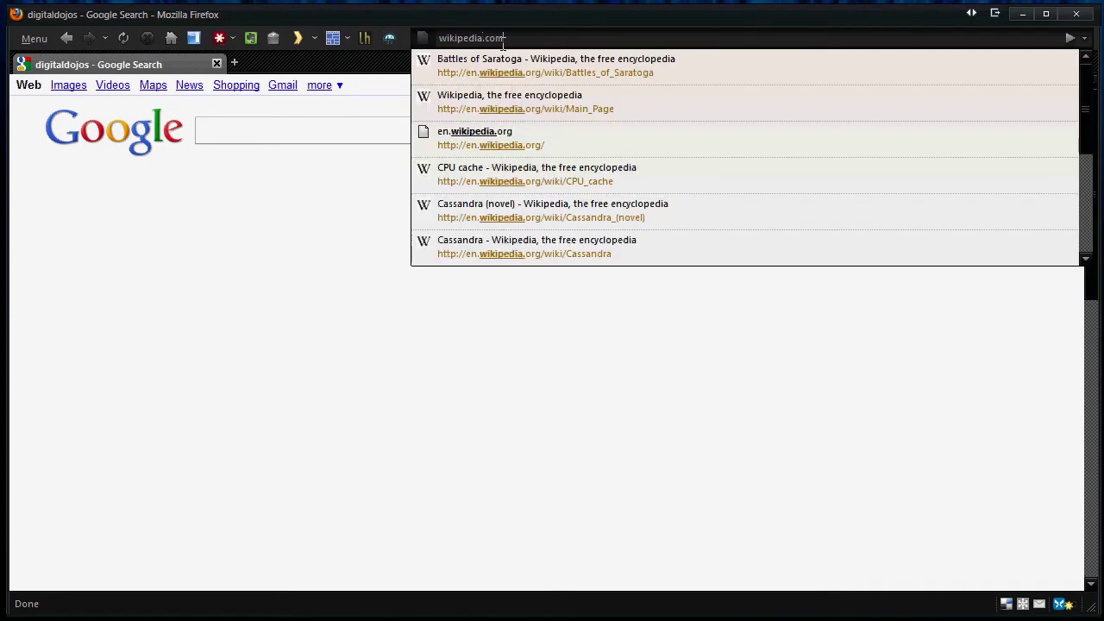
key(Return)
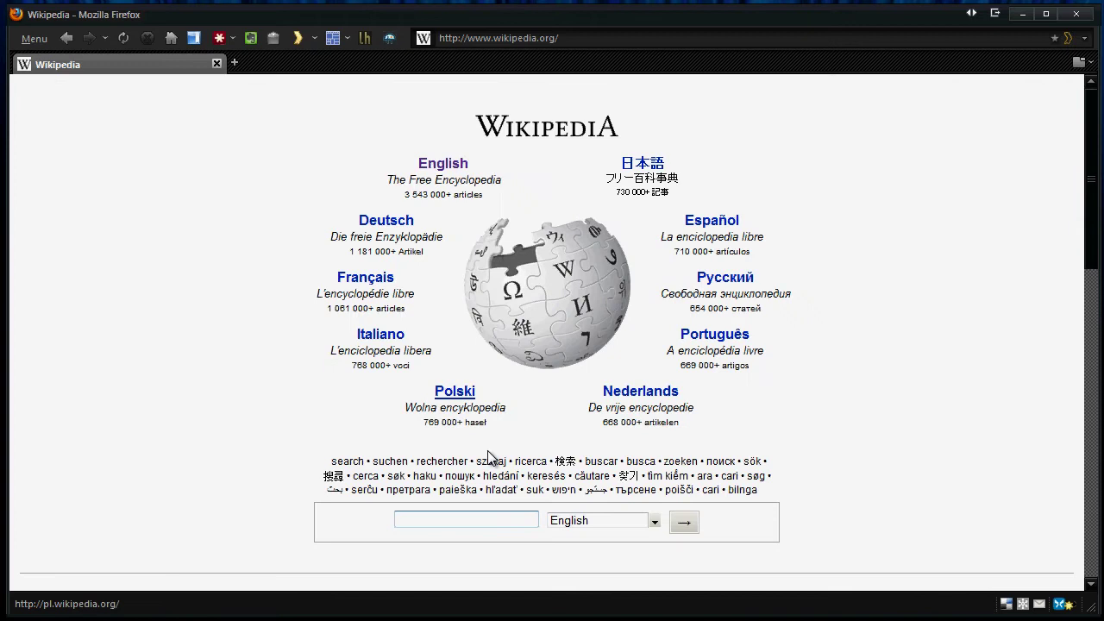
Save a keyword bookmark 'w' for the Wikipedia search field
right_click(484, 522)
key(Down)
key(Down)
key(Down)
key(Down)
key(Down)
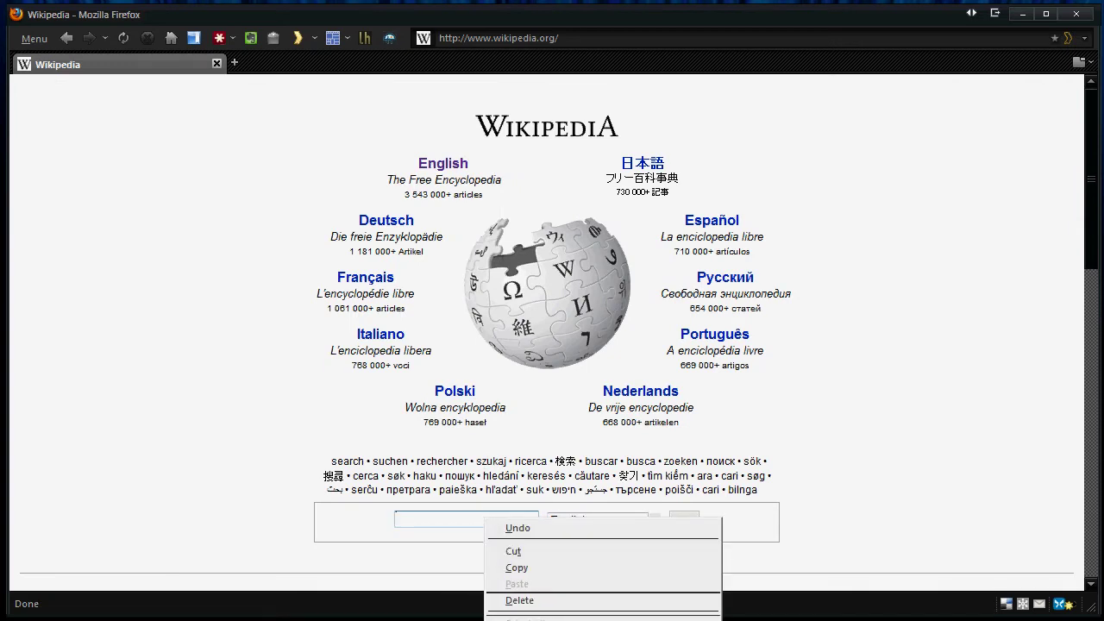
key(Down)
key(Down)
key(Return)
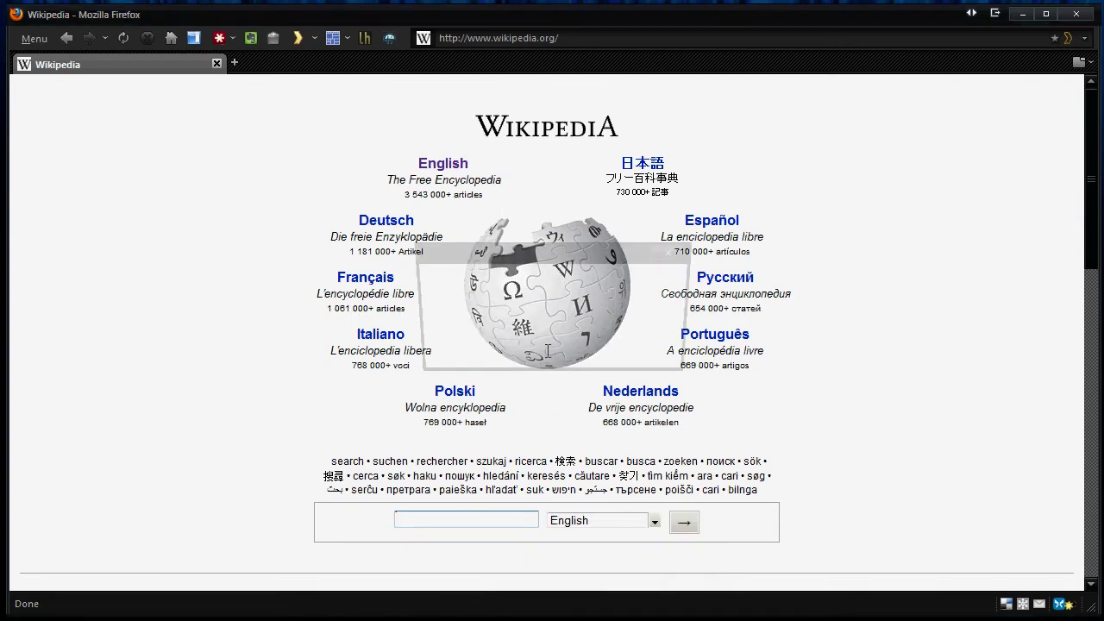
text(w)
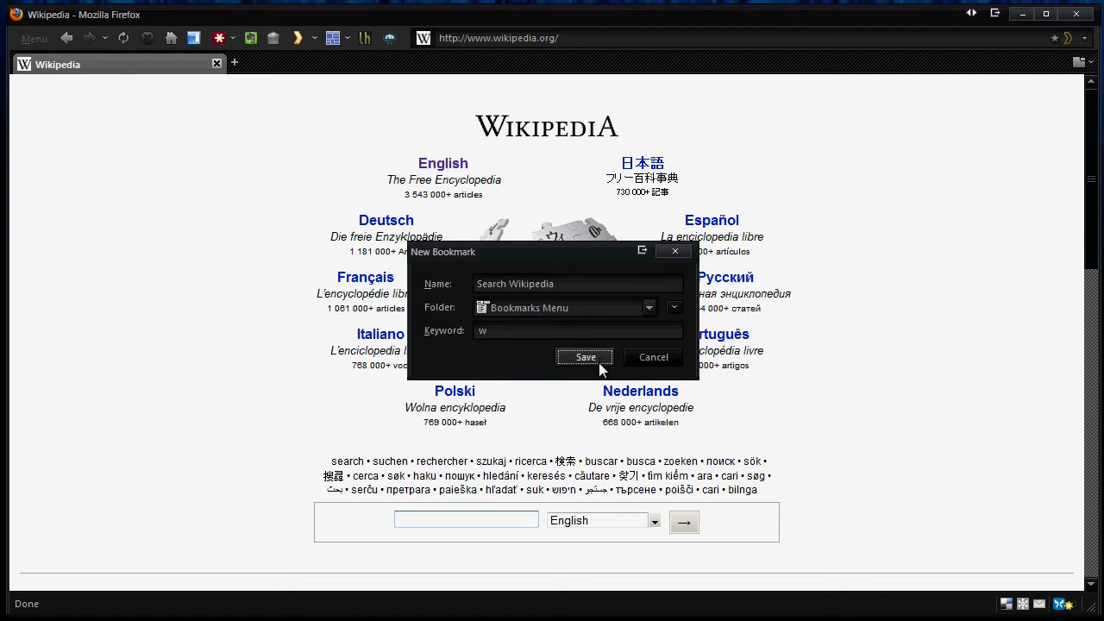
click(597, 361)
Enter 'w internet' in the address bar to open the Wikipedia Internet article
click(497, 34)
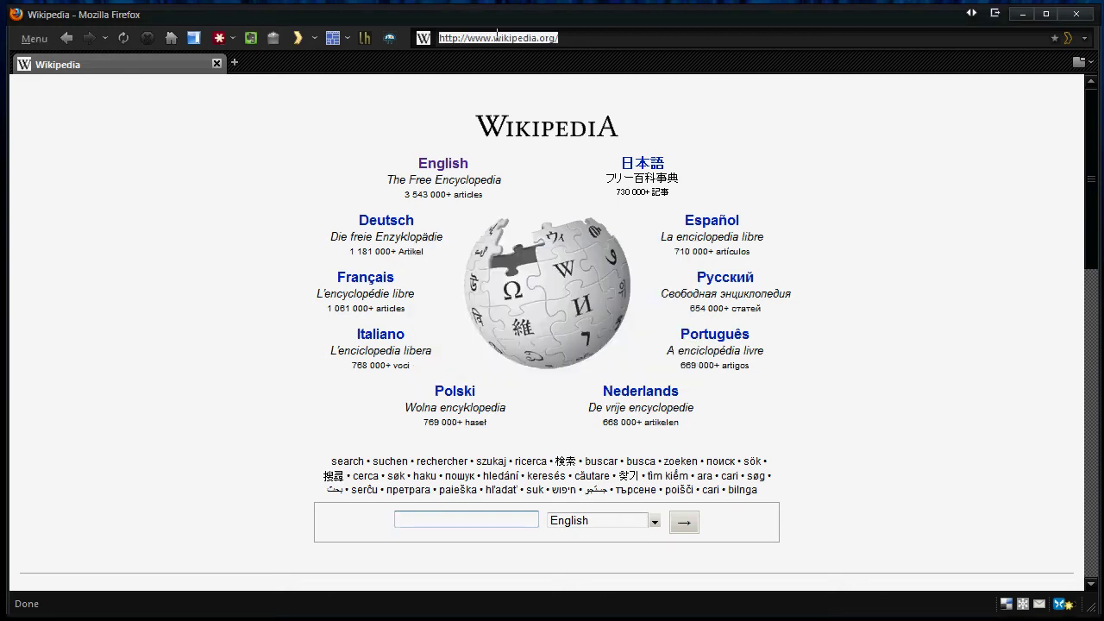
text(w internet)
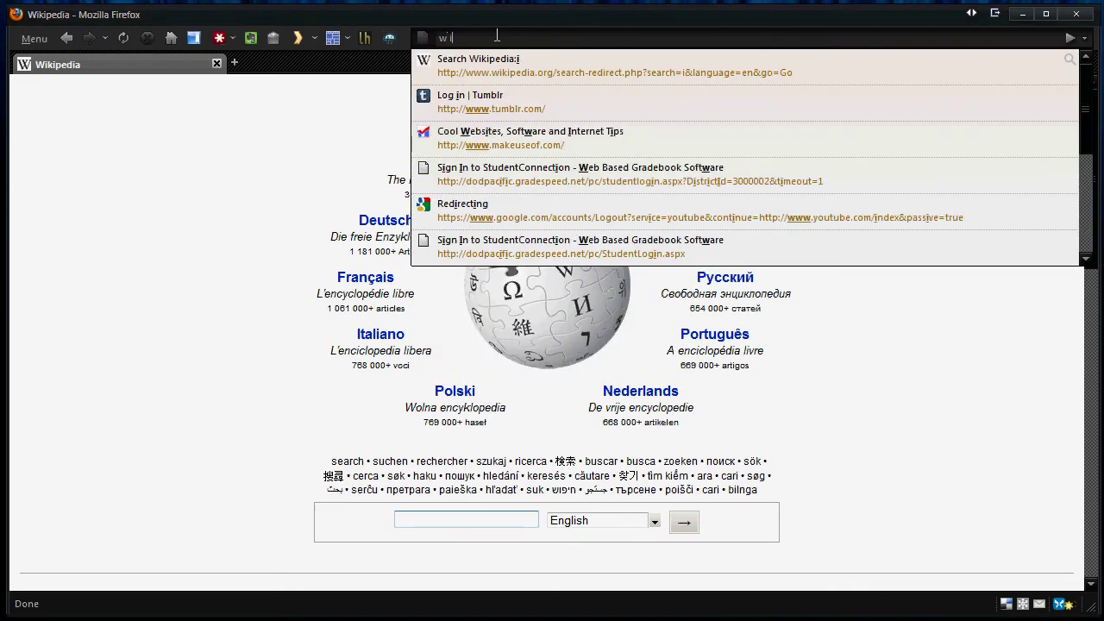
key(Return)
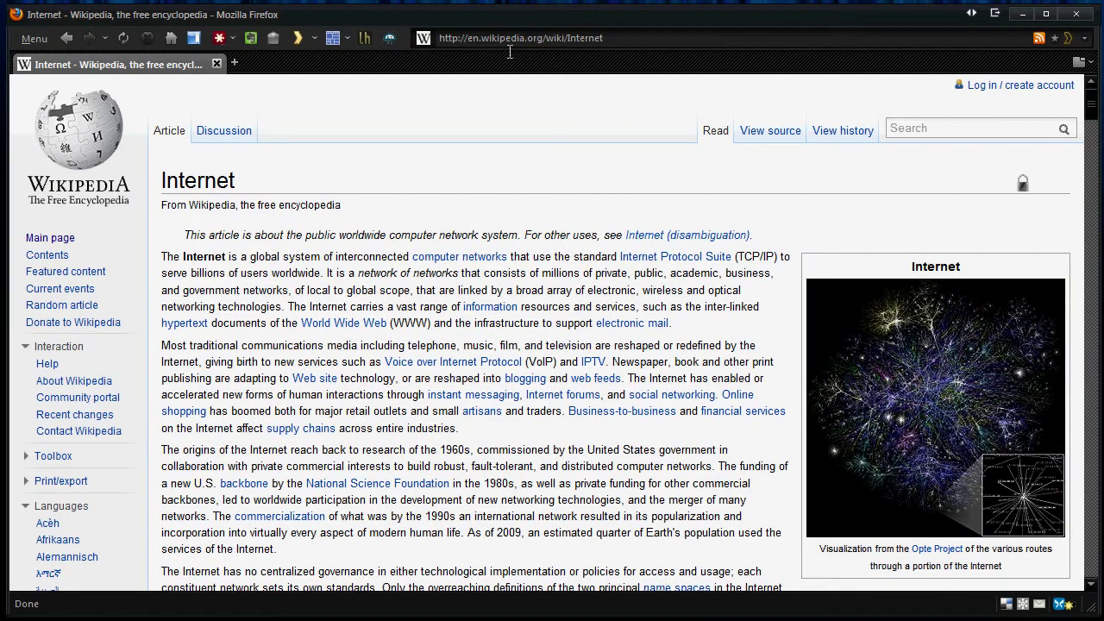
click(504, 43)
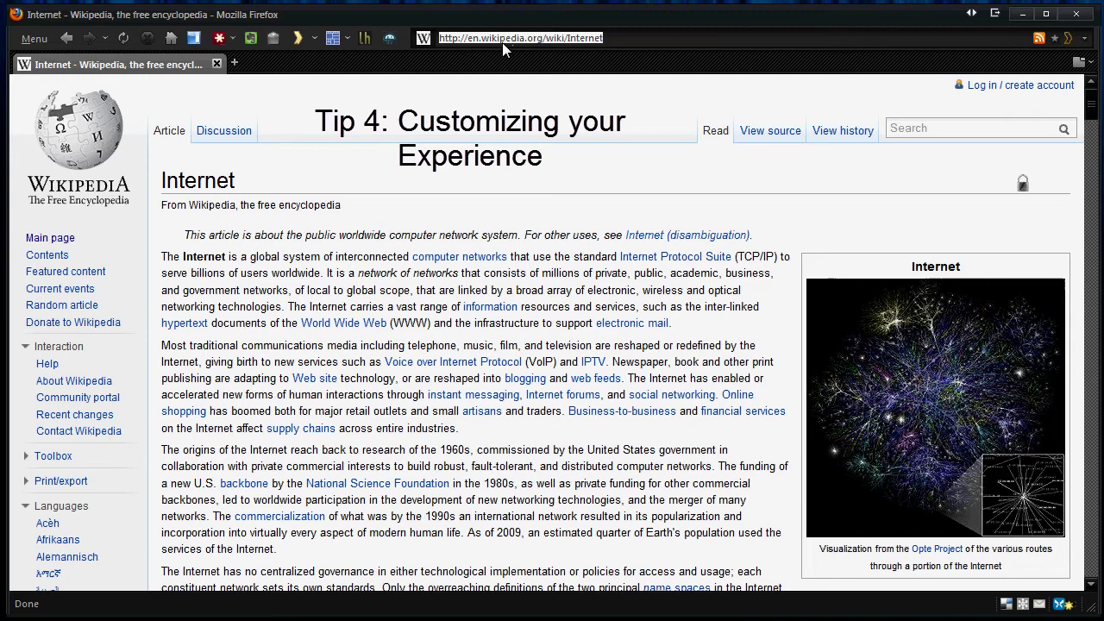
text(addon)
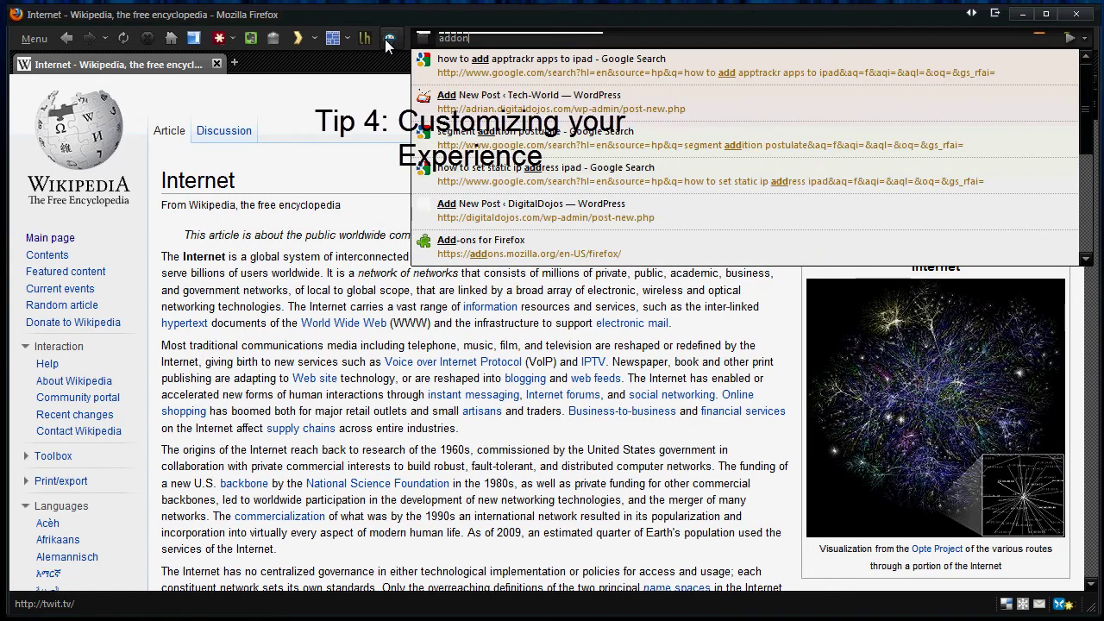
key(Down)
key(Down)
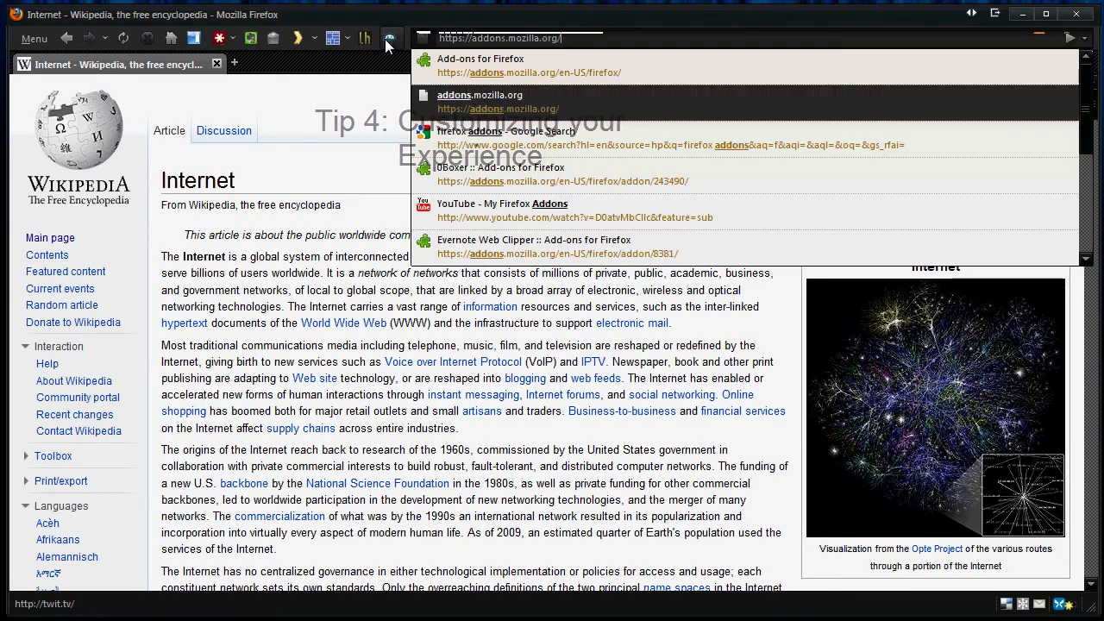
key(Return)
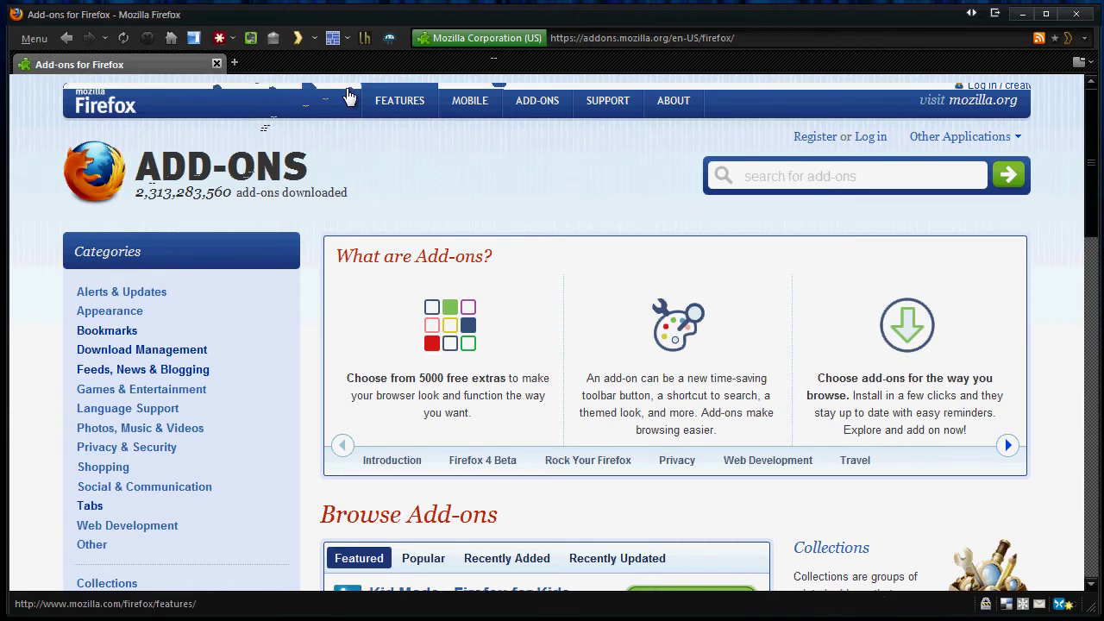
scroll(357, 354, down, 6)
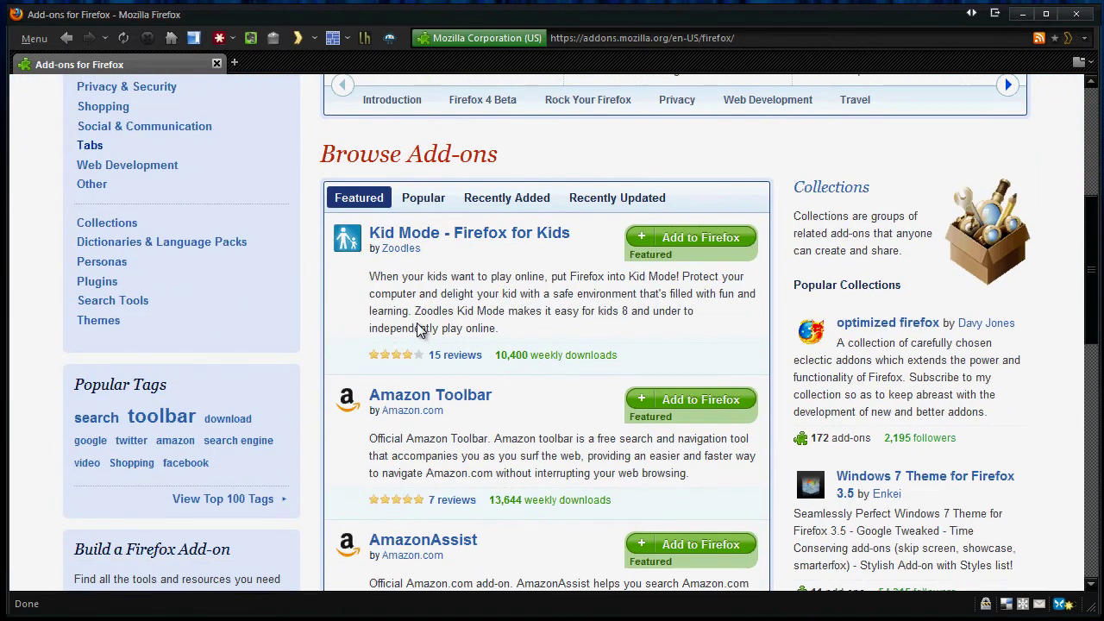
scroll(413, 328, up, 7)
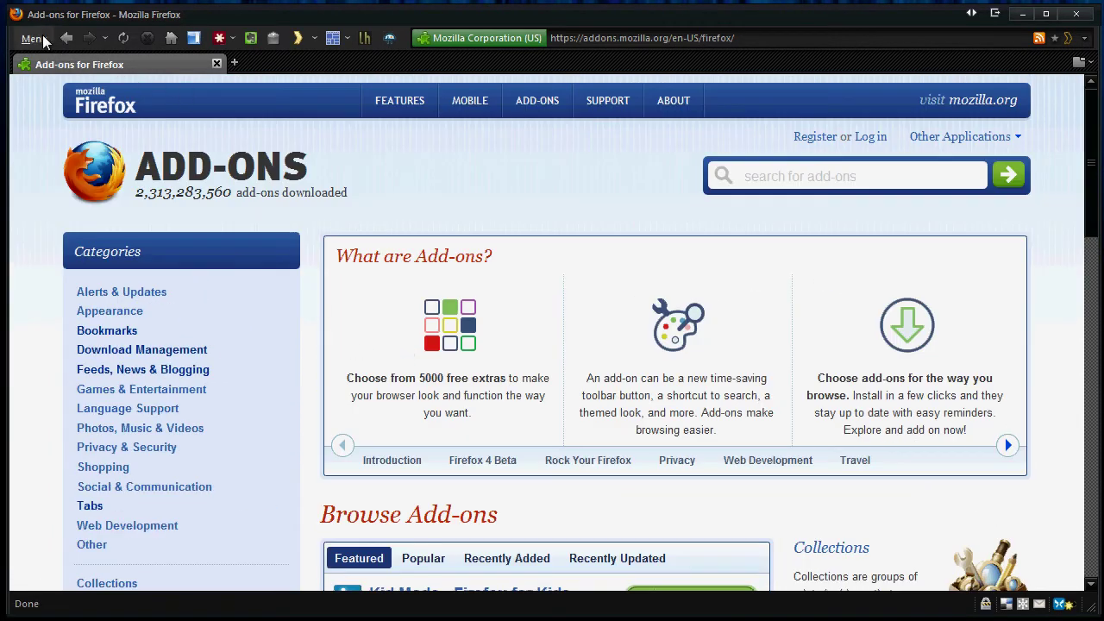
click(36, 41)
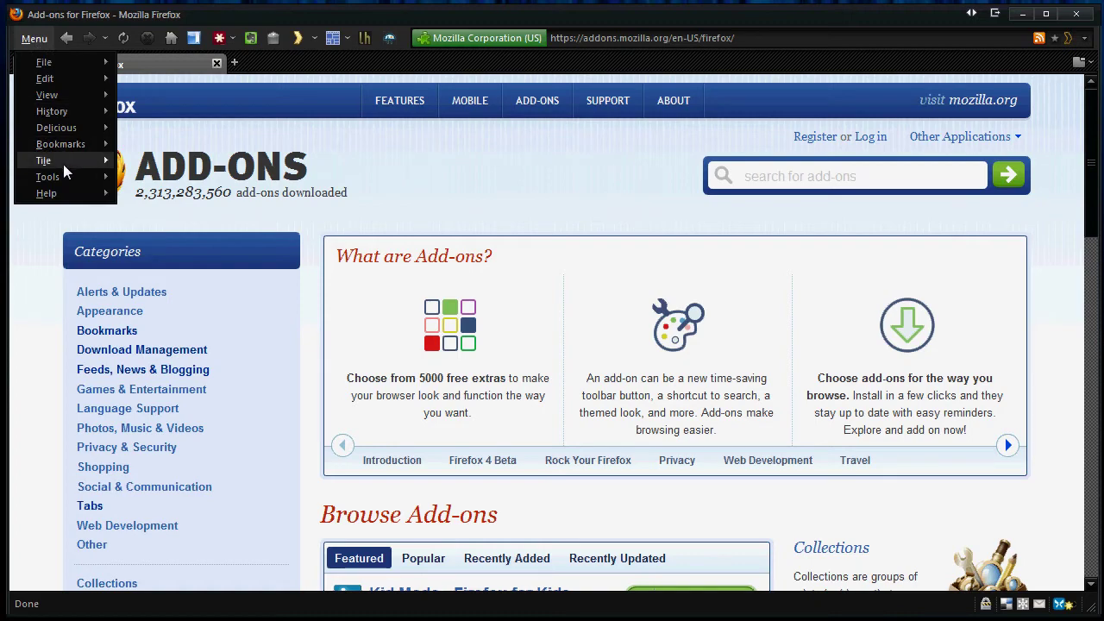
mouse_move(63, 164)
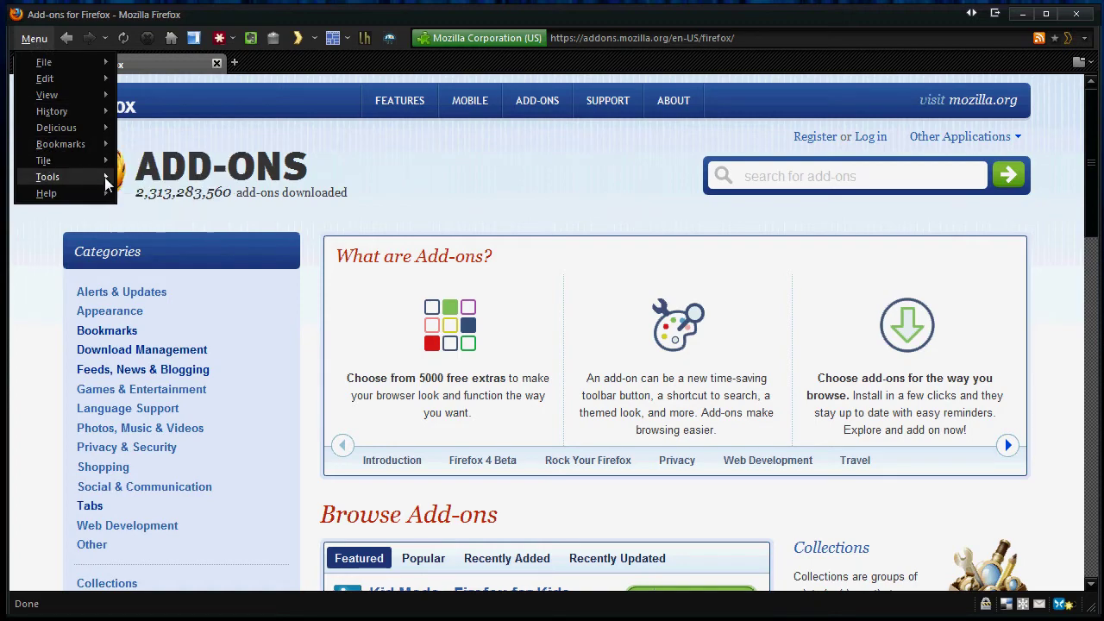
mouse_move(92, 181)
click(183, 393)
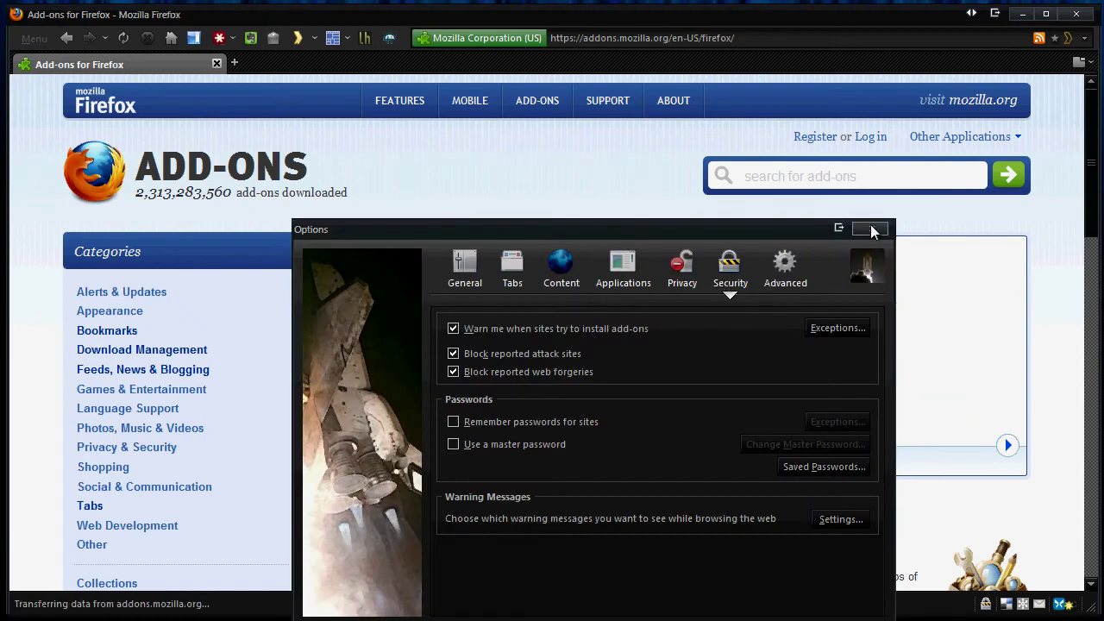
click(872, 228)
click(38, 40)
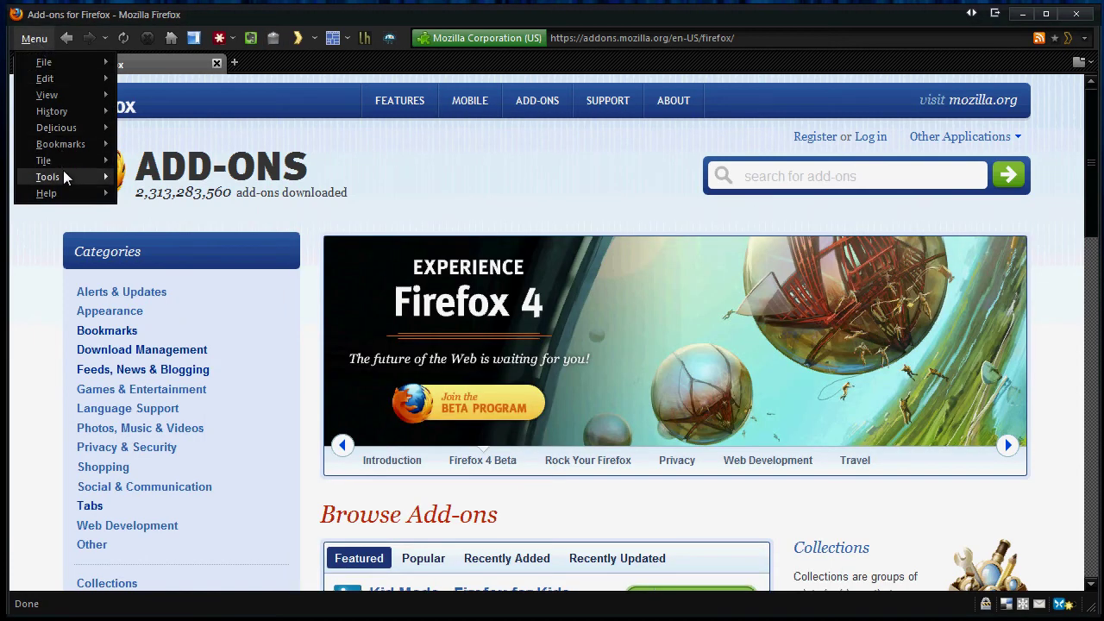
mouse_move(95, 193)
mouse_move(62, 179)
click(189, 220)
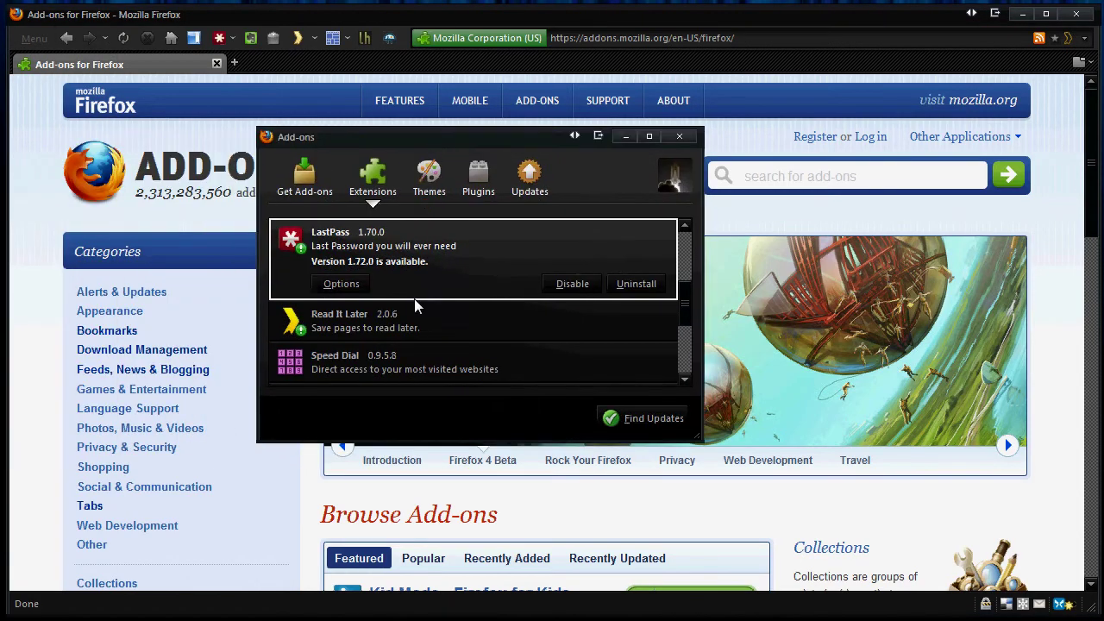
scroll(414, 299, down, 5)
click(402, 247)
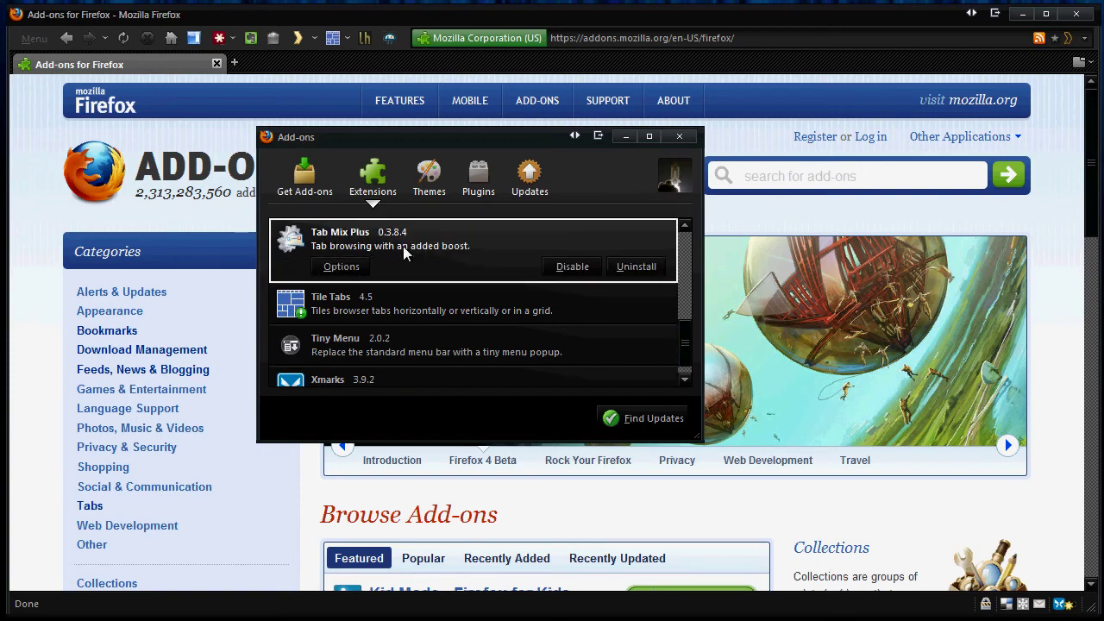
click(339, 266)
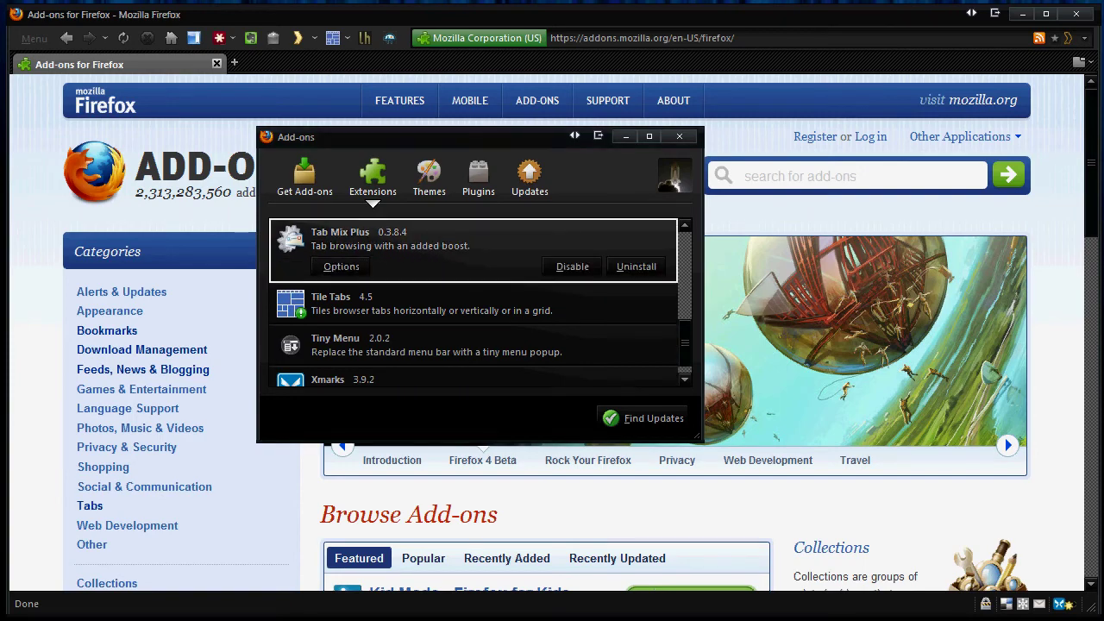
drag(569, 137, 569, 97)
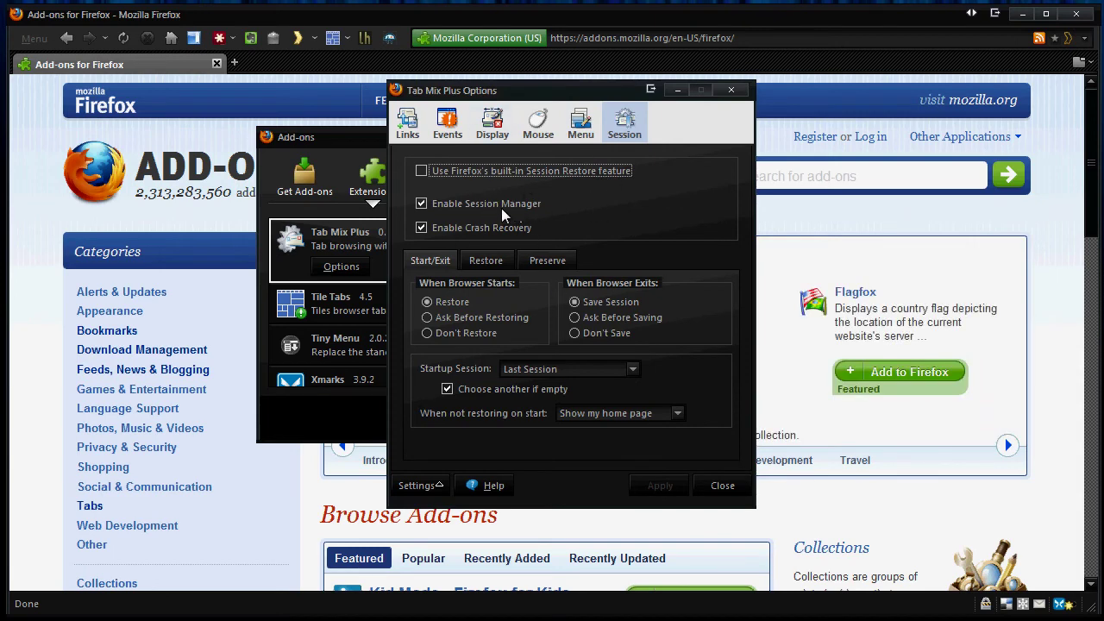
click(747, 92)
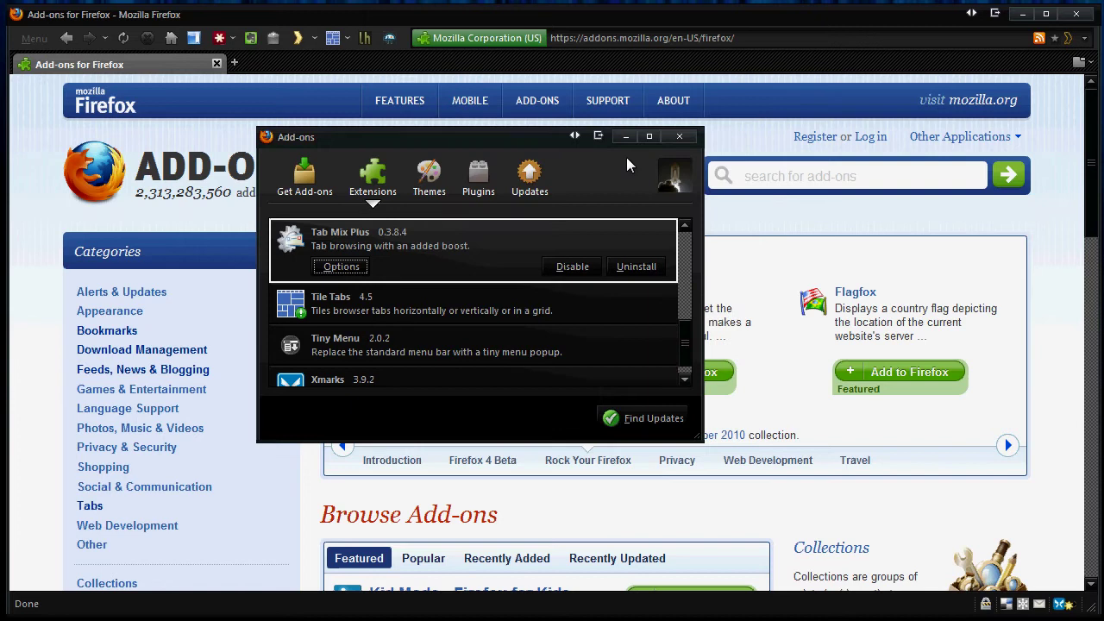
scroll(518, 278, down, 1)
scroll(516, 313, up, 5)
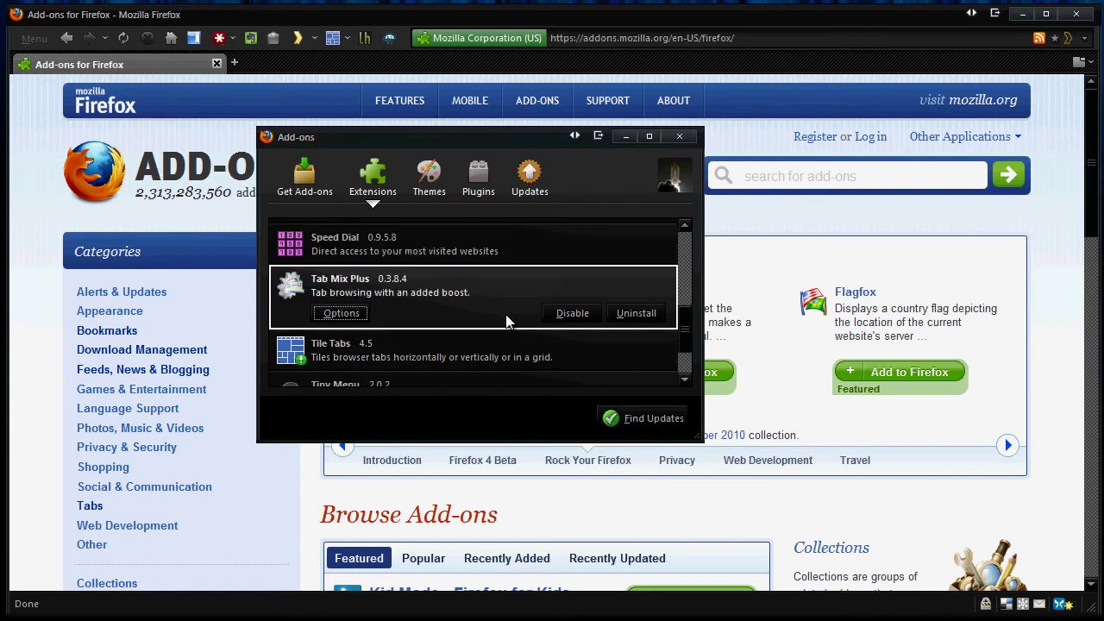
scroll(505, 321, up, 3)
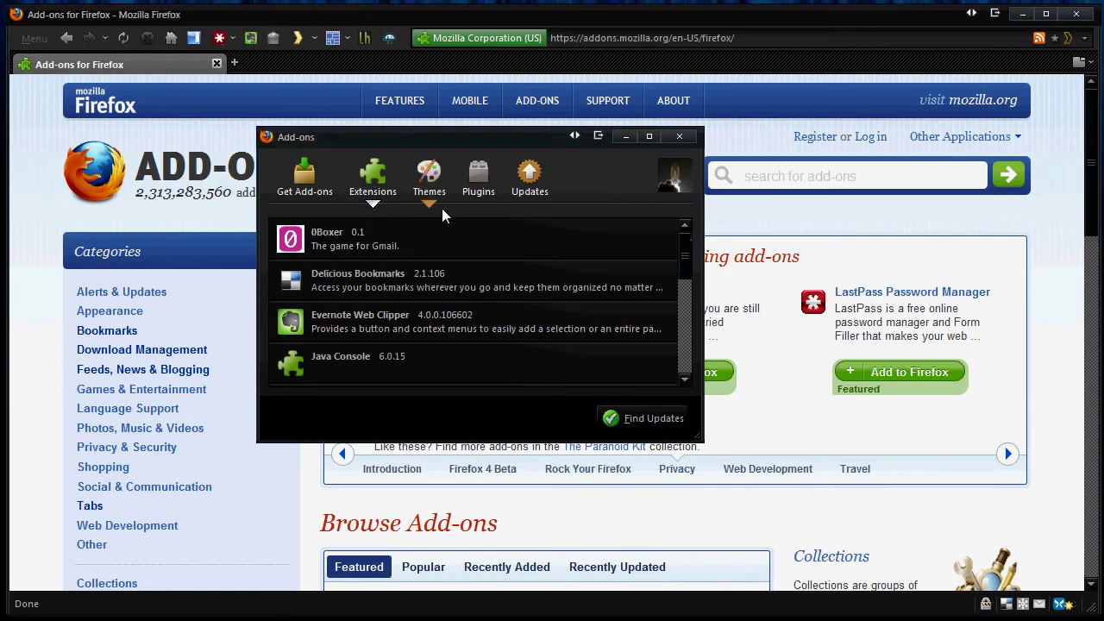
click(430, 182)
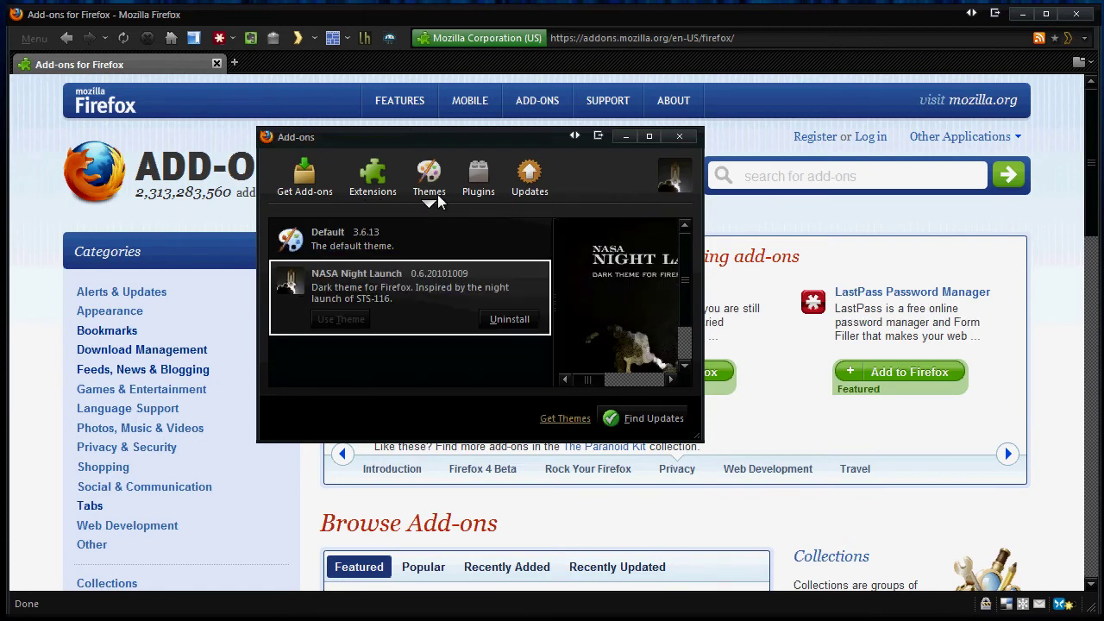
click(680, 137)
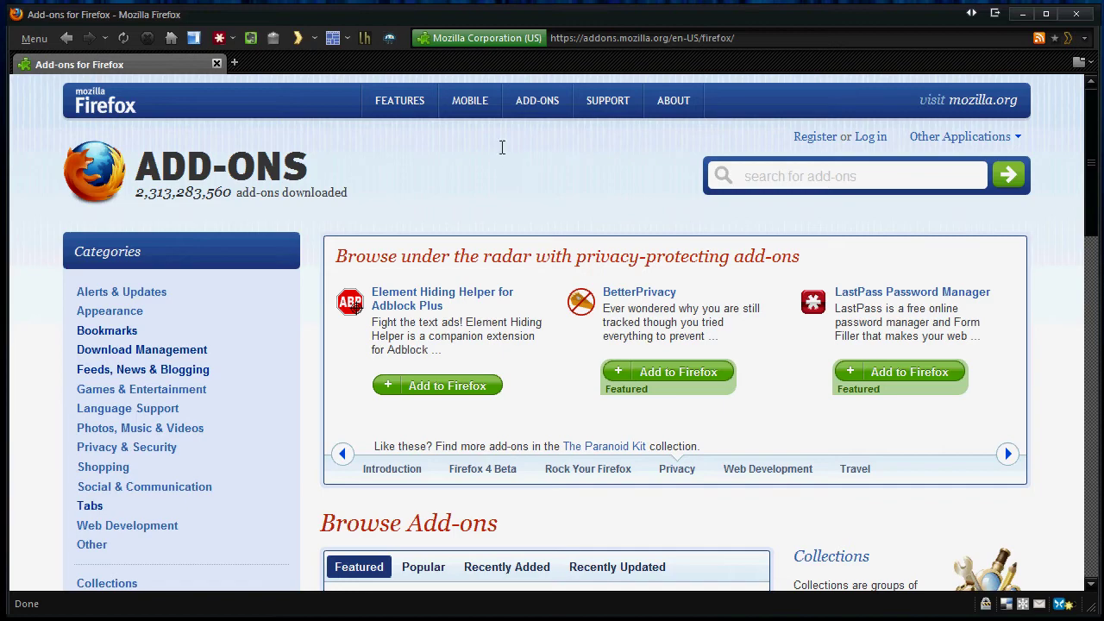
Scroll the Google page, then open the main menu's Tools submenu
scroll(499, 152, down, 3)
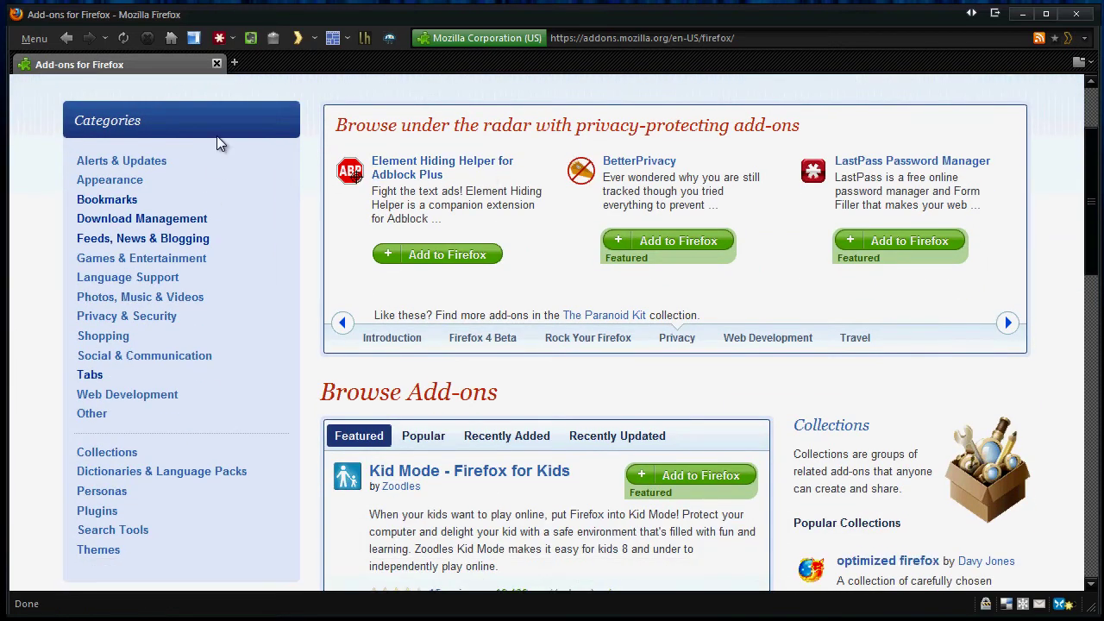
scroll(620, 285, up, 3)
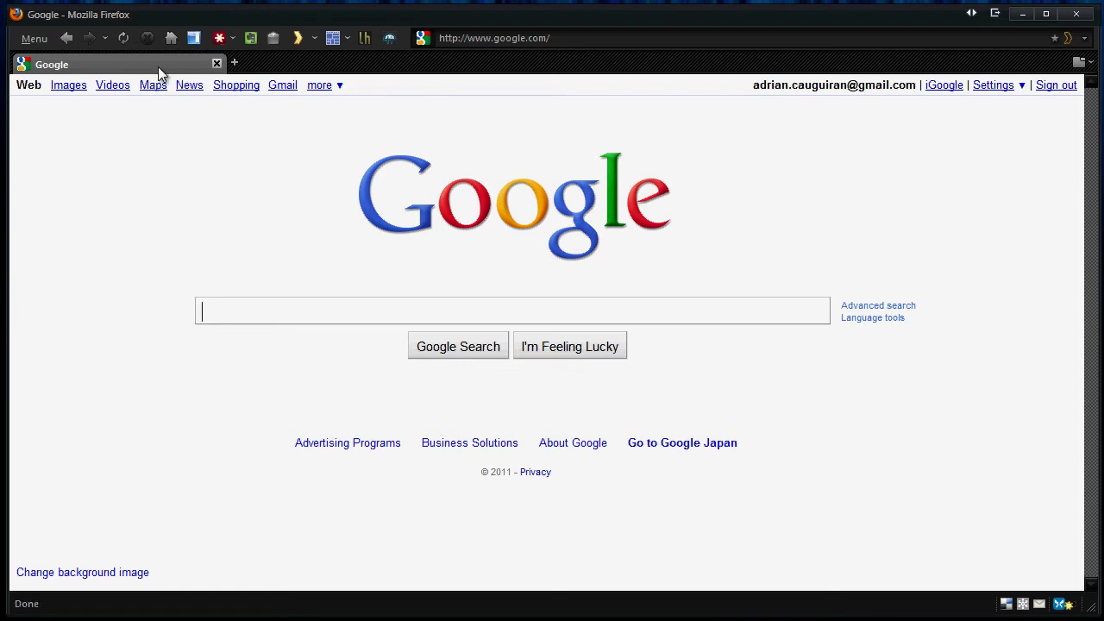
click(35, 39)
mouse_move(49, 163)
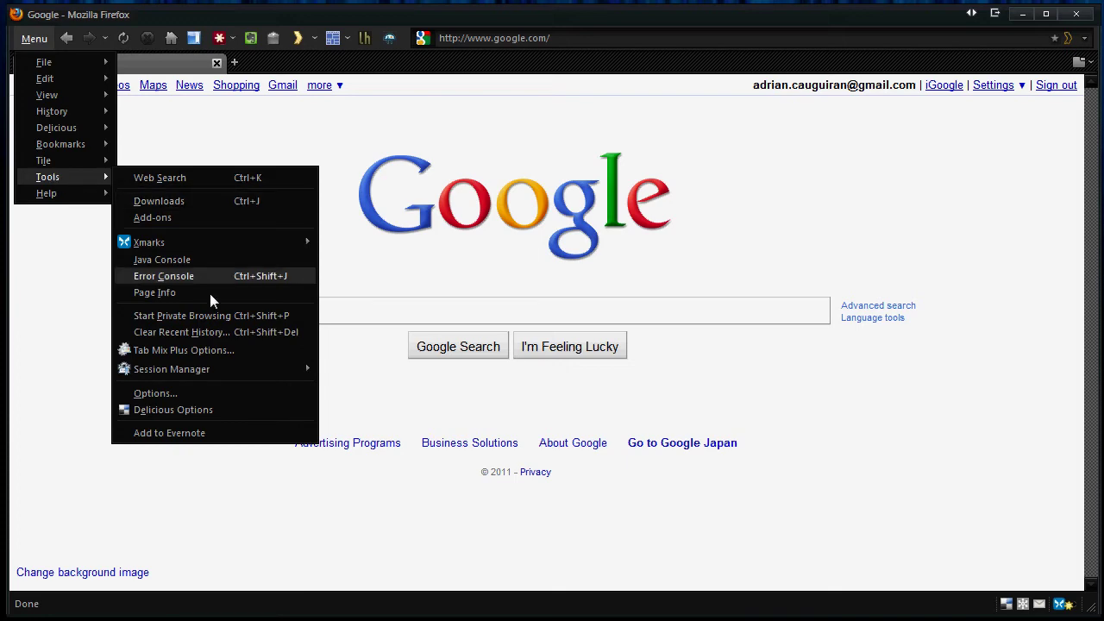
Open Options, raise the window, and browse the Security tab's Saved Passwords site list
click(210, 388)
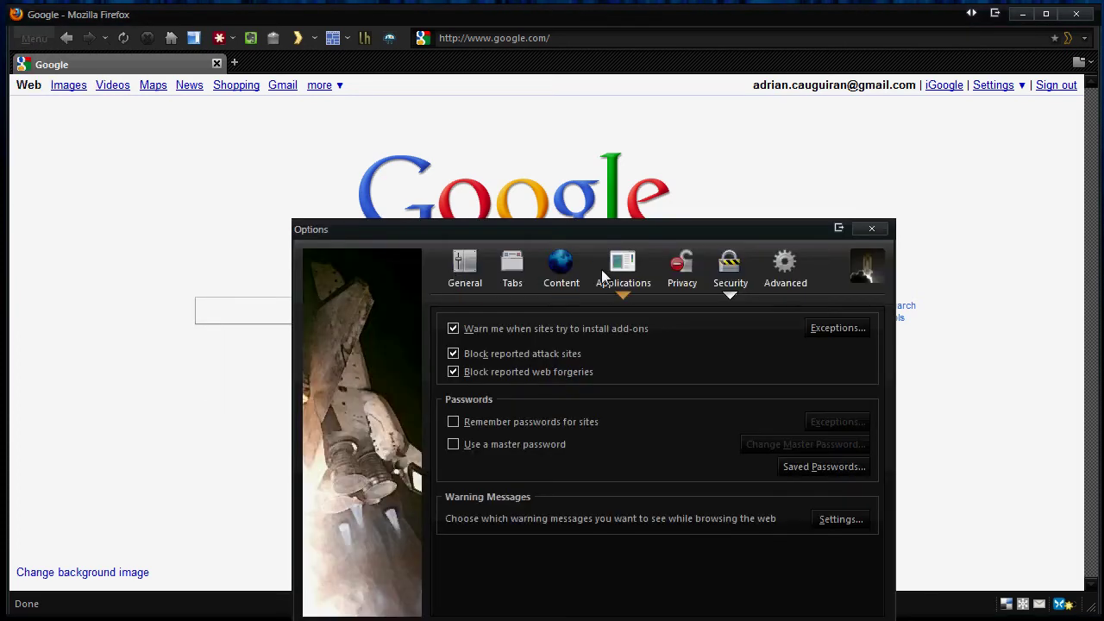
drag(714, 221, 709, 86)
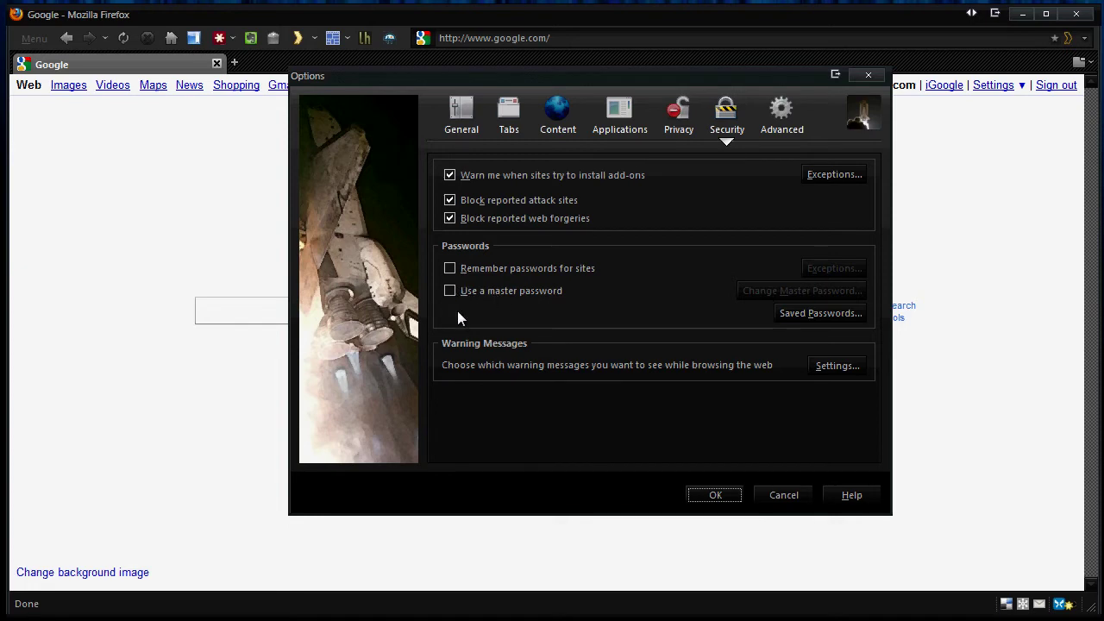
click(792, 313)
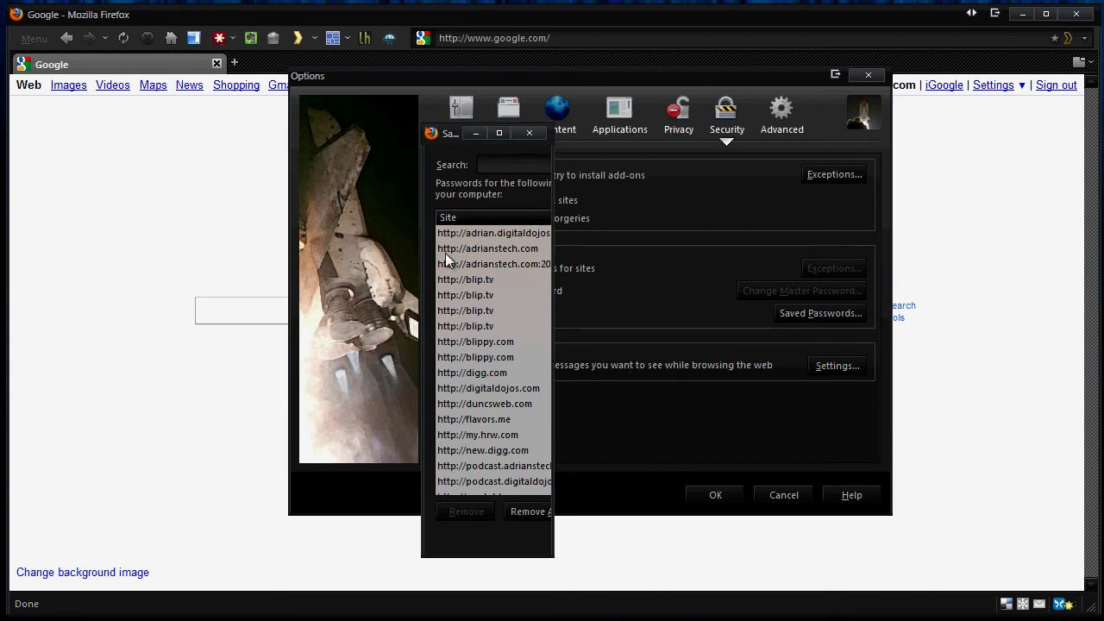
scroll(451, 363, down, 2)
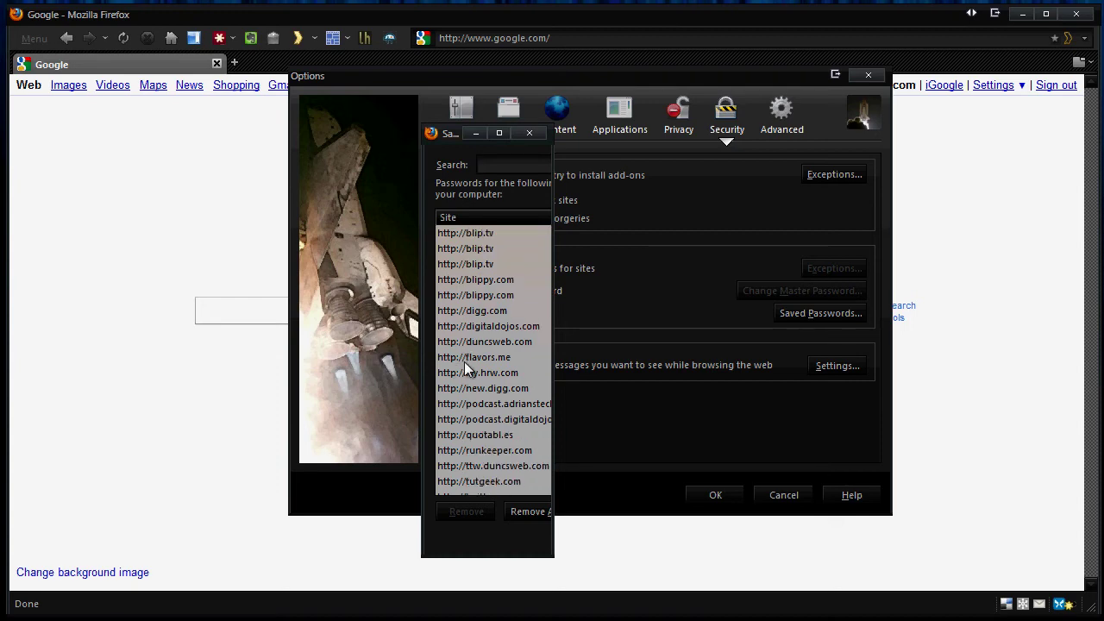
scroll(464, 363, down, 4)
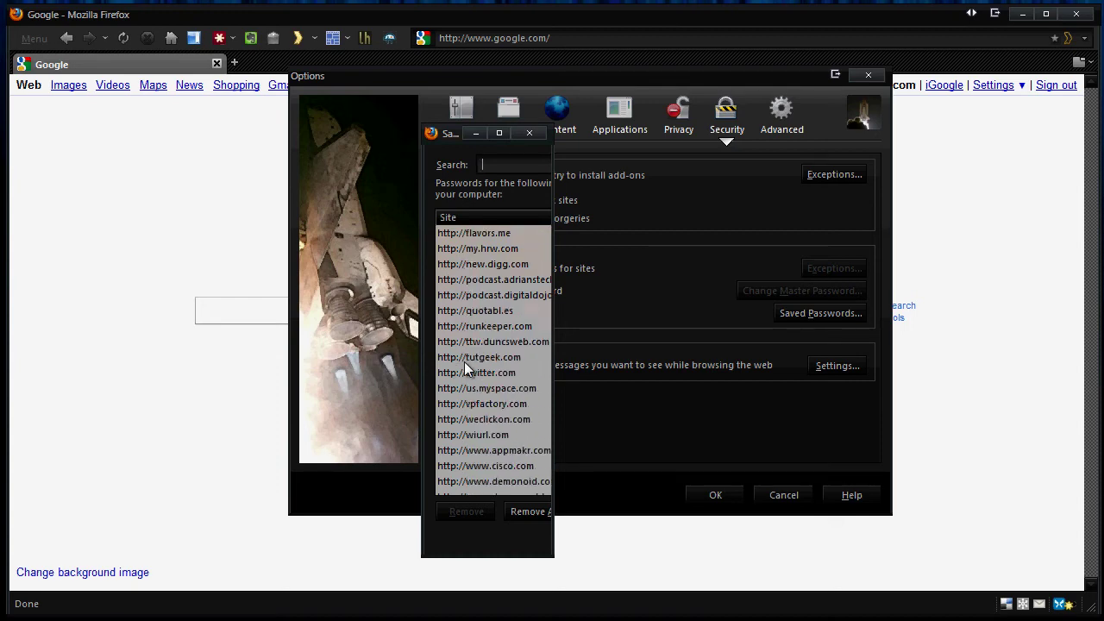
scroll(480, 452, down, 1)
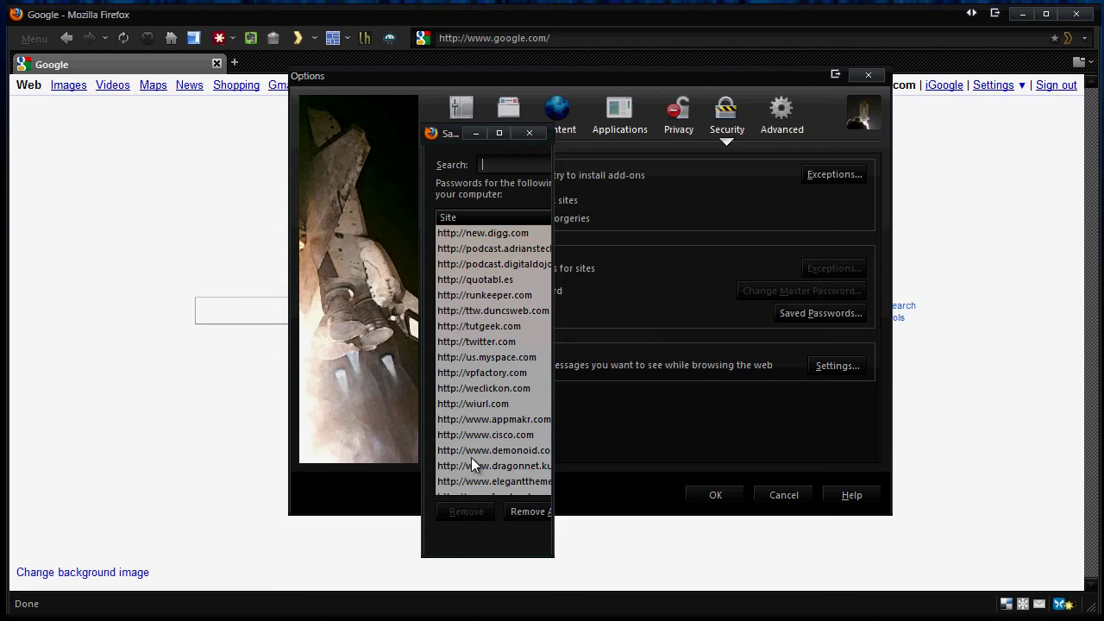
scroll(480, 375, down, 2)
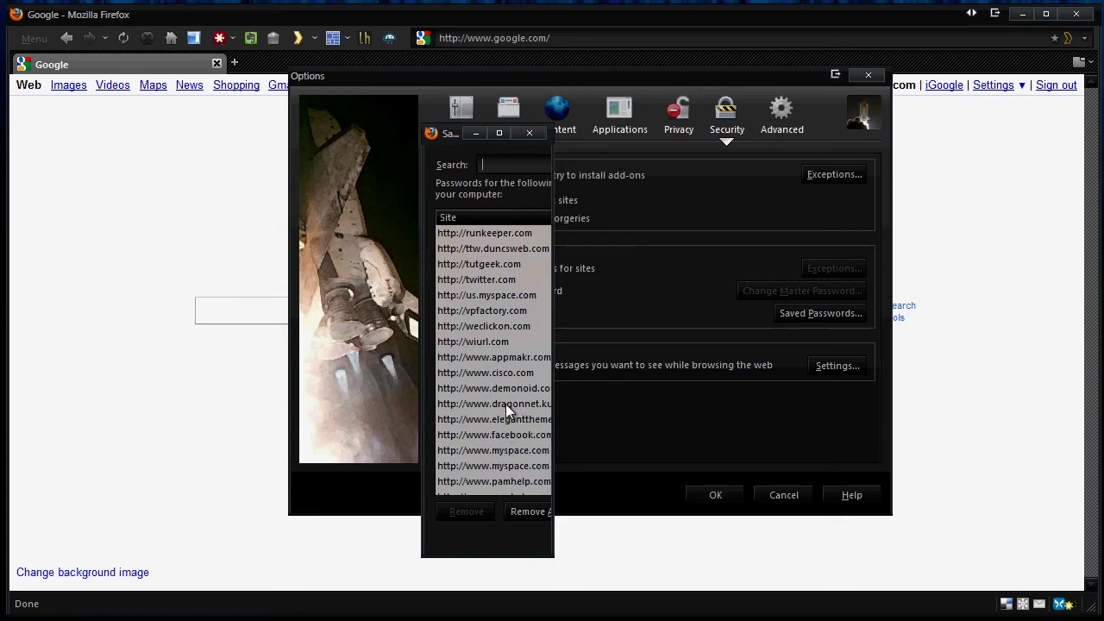
scroll(490, 404, up, 2)
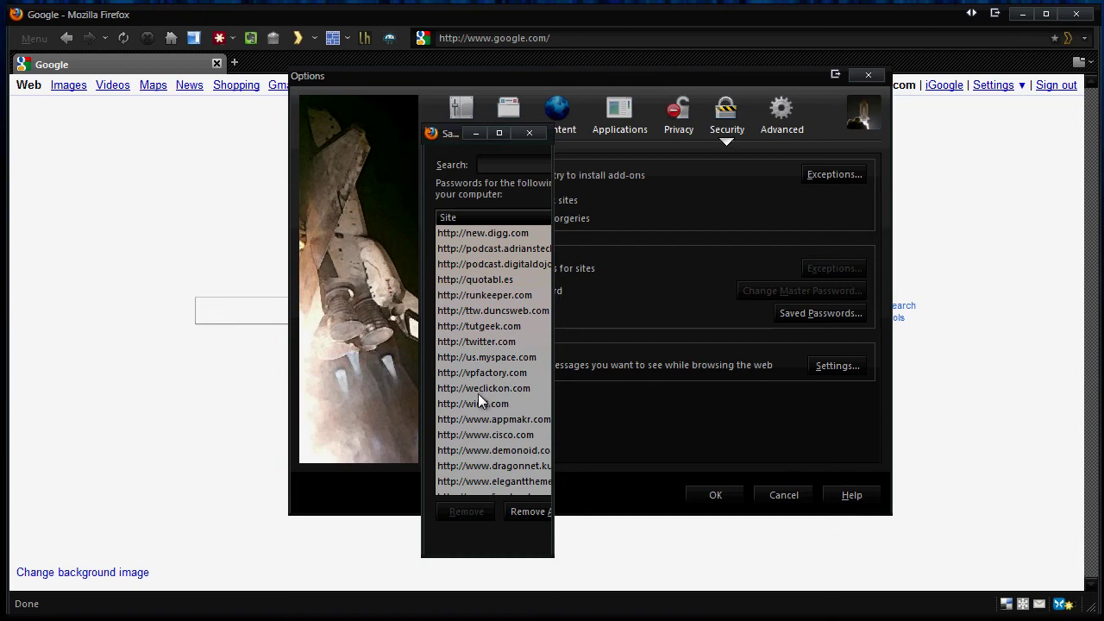
scroll(505, 384, up, 7)
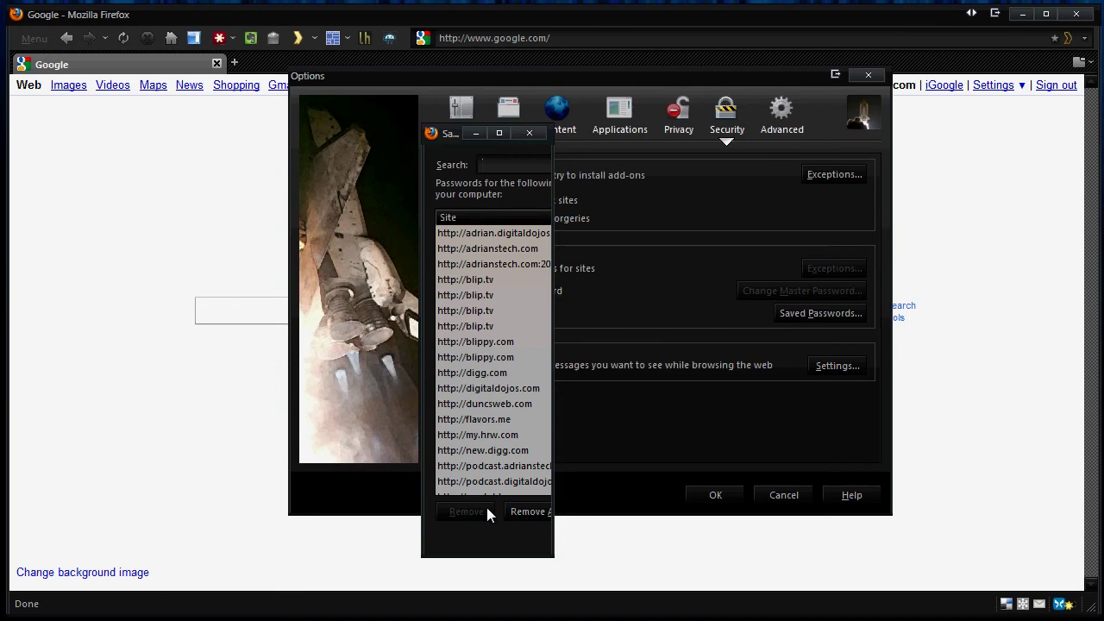
Close Saved Passwords, then start and cancel master password setup and dismiss Options without saving
click(528, 133)
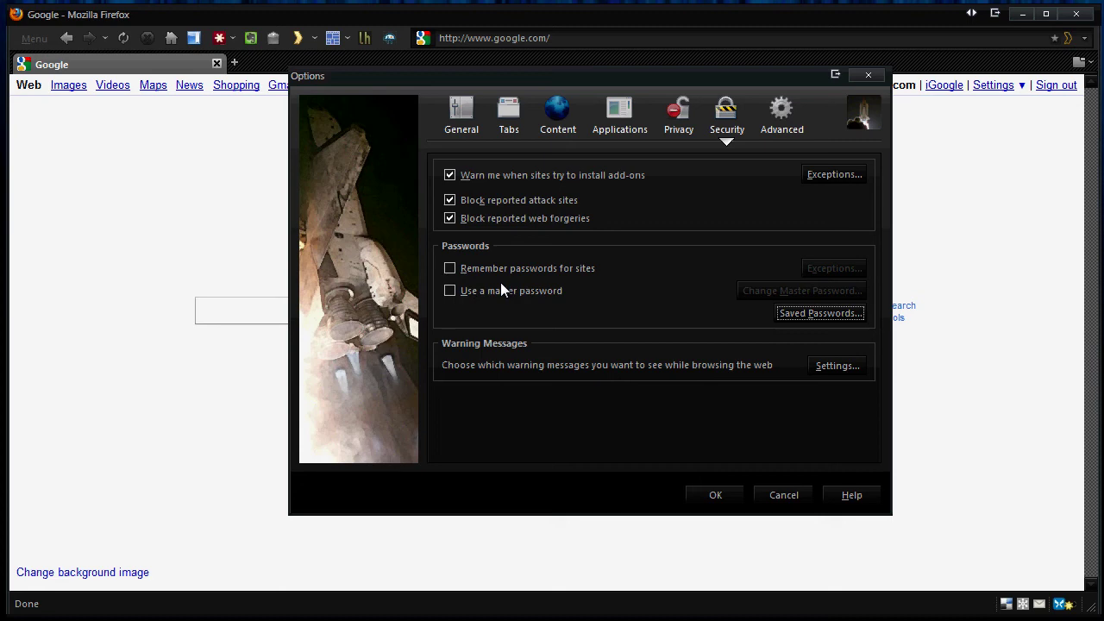
click(450, 291)
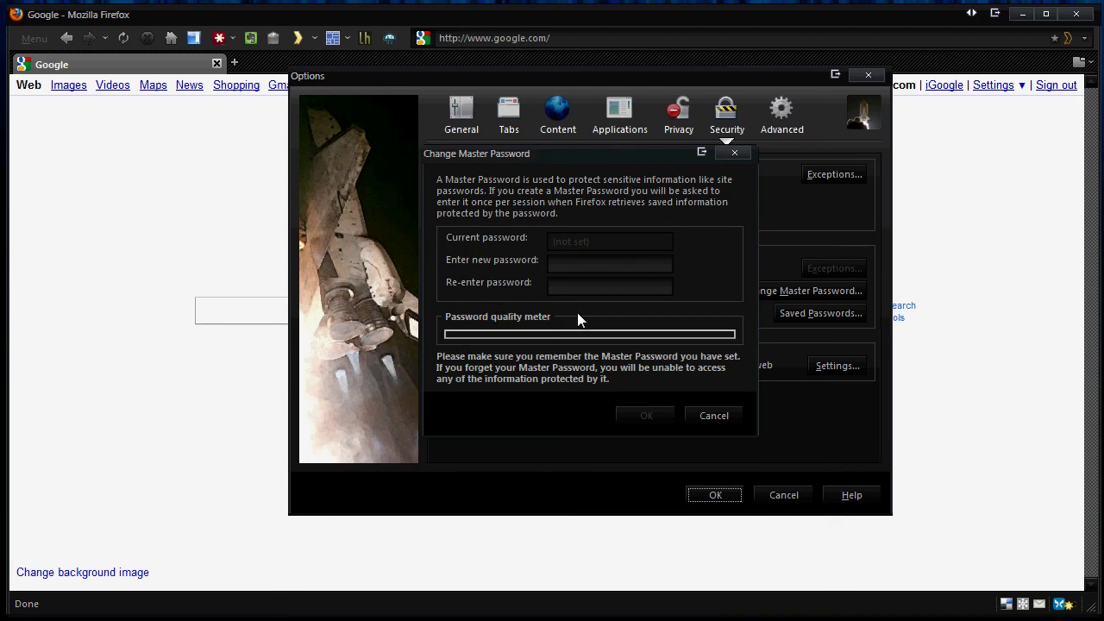
click(716, 416)
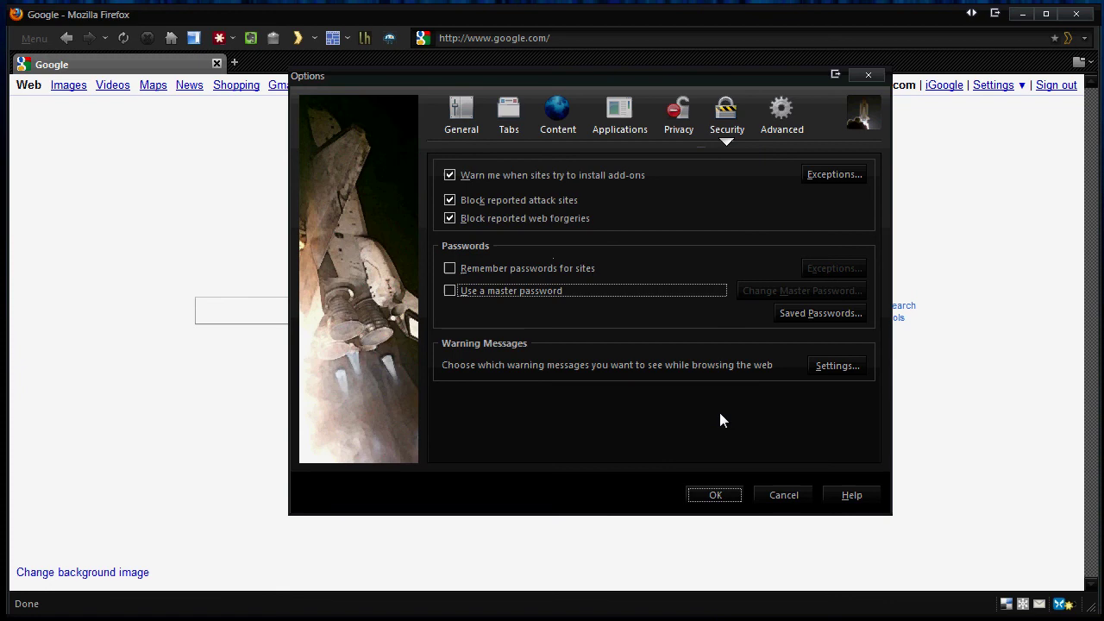
click(786, 495)
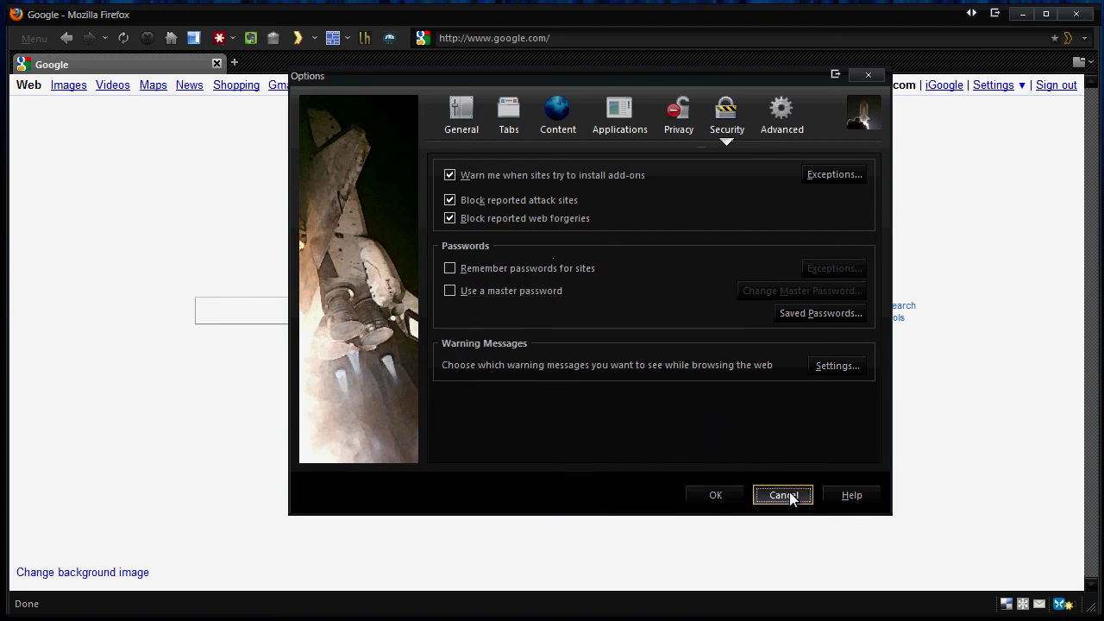